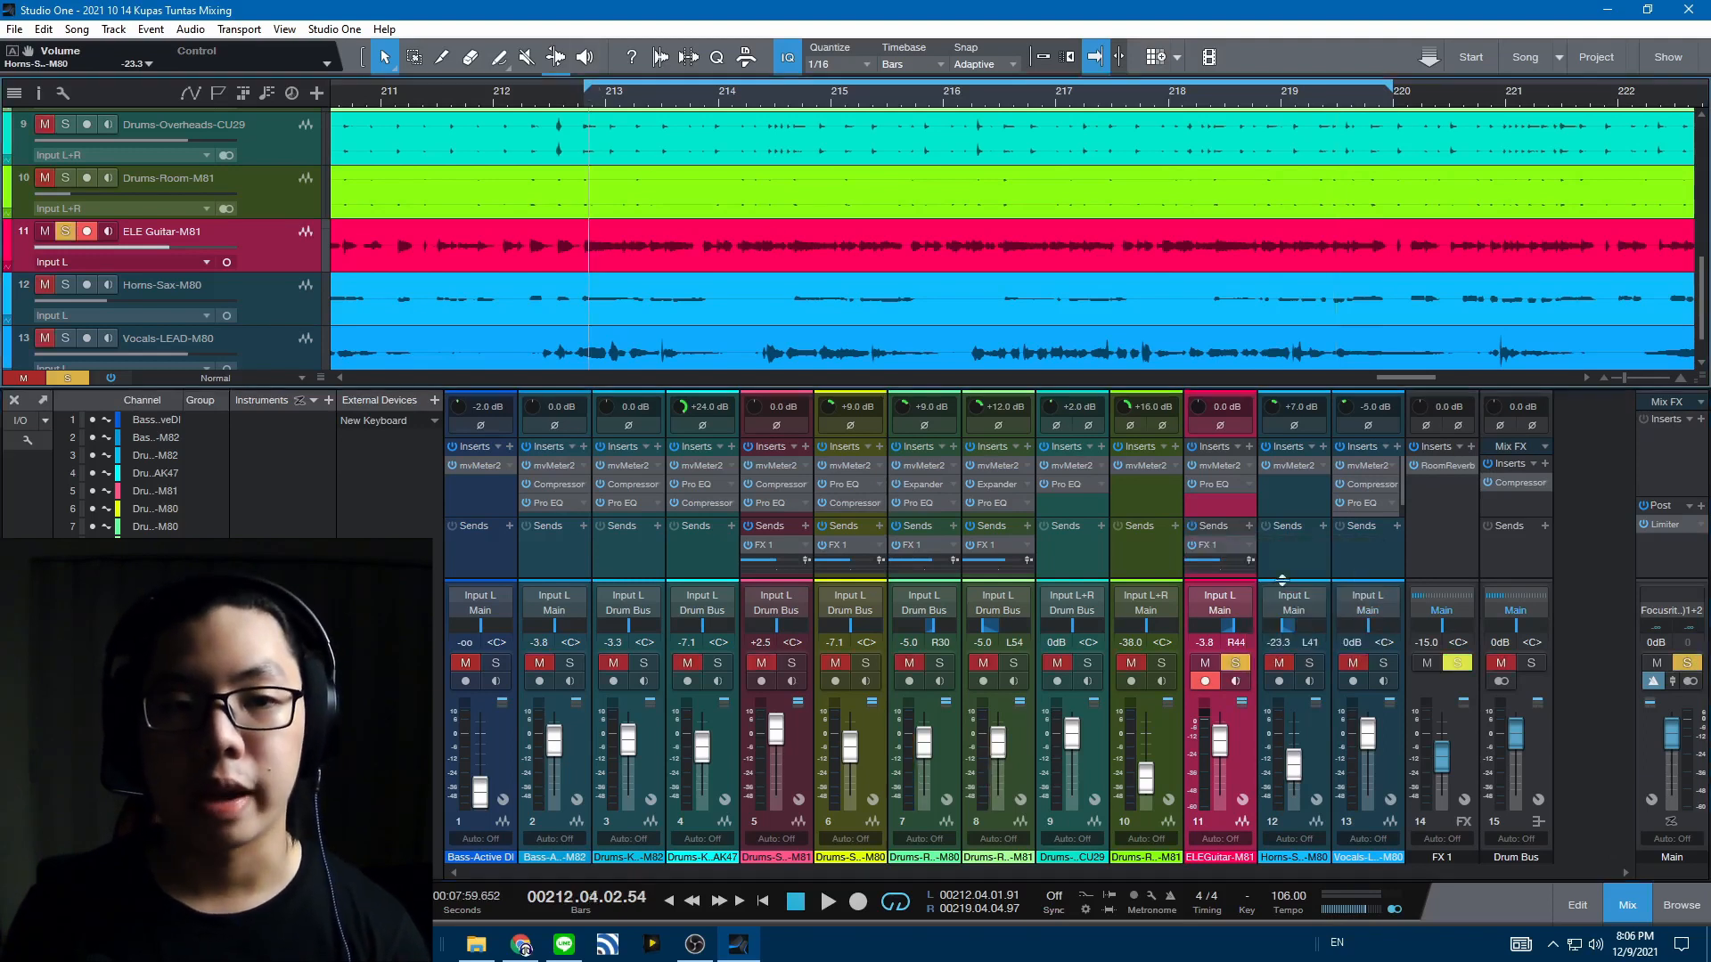
- Audition the soloed ELE Guitar and raise its FX 1 send level to +1.1 dB
key("space")
mouse_move(1218, 564)
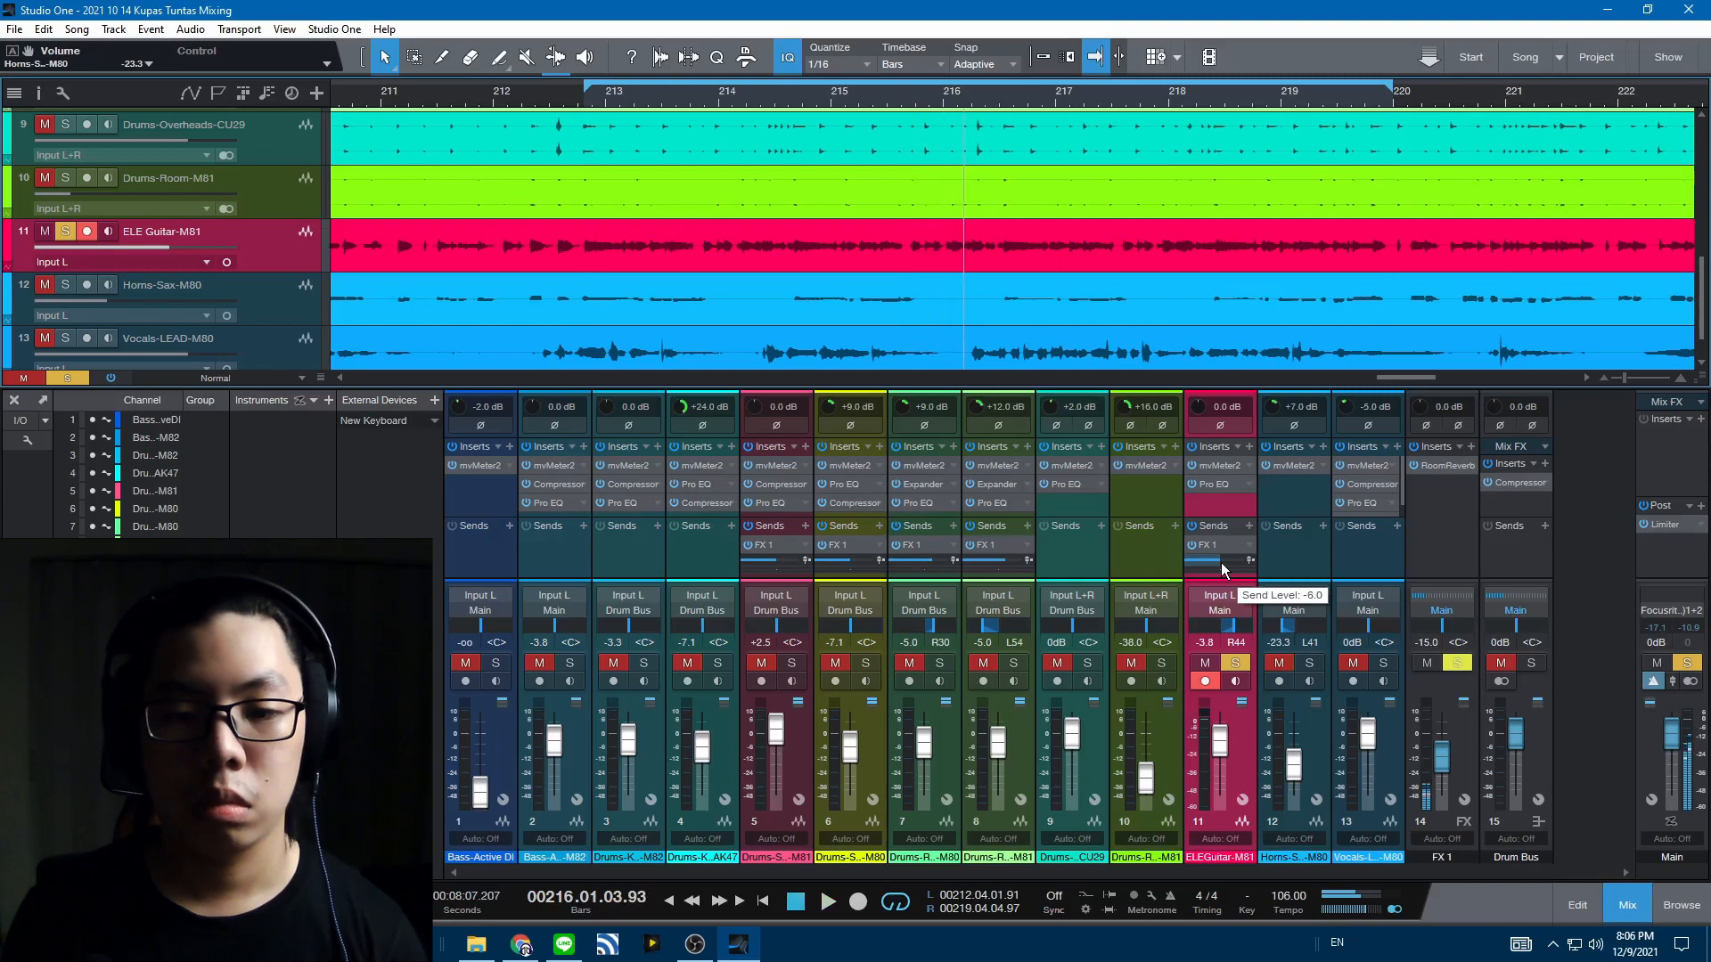
left_click_drag(1220, 563, 1232, 563)
key("space")
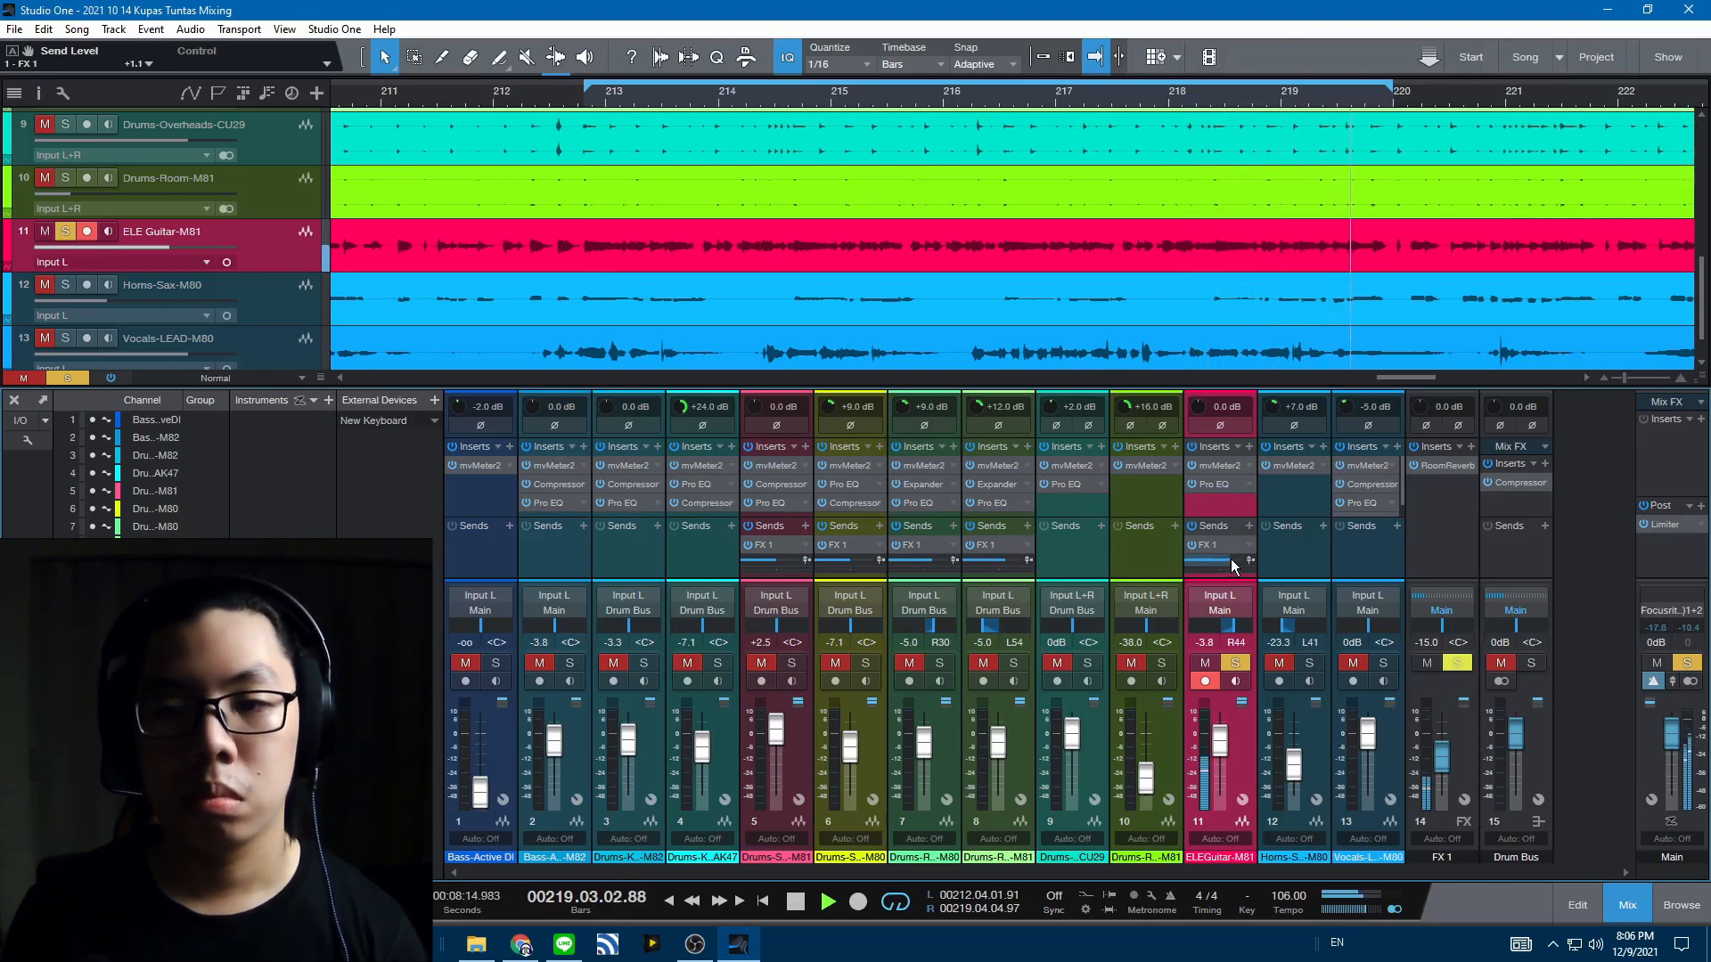
key("space")
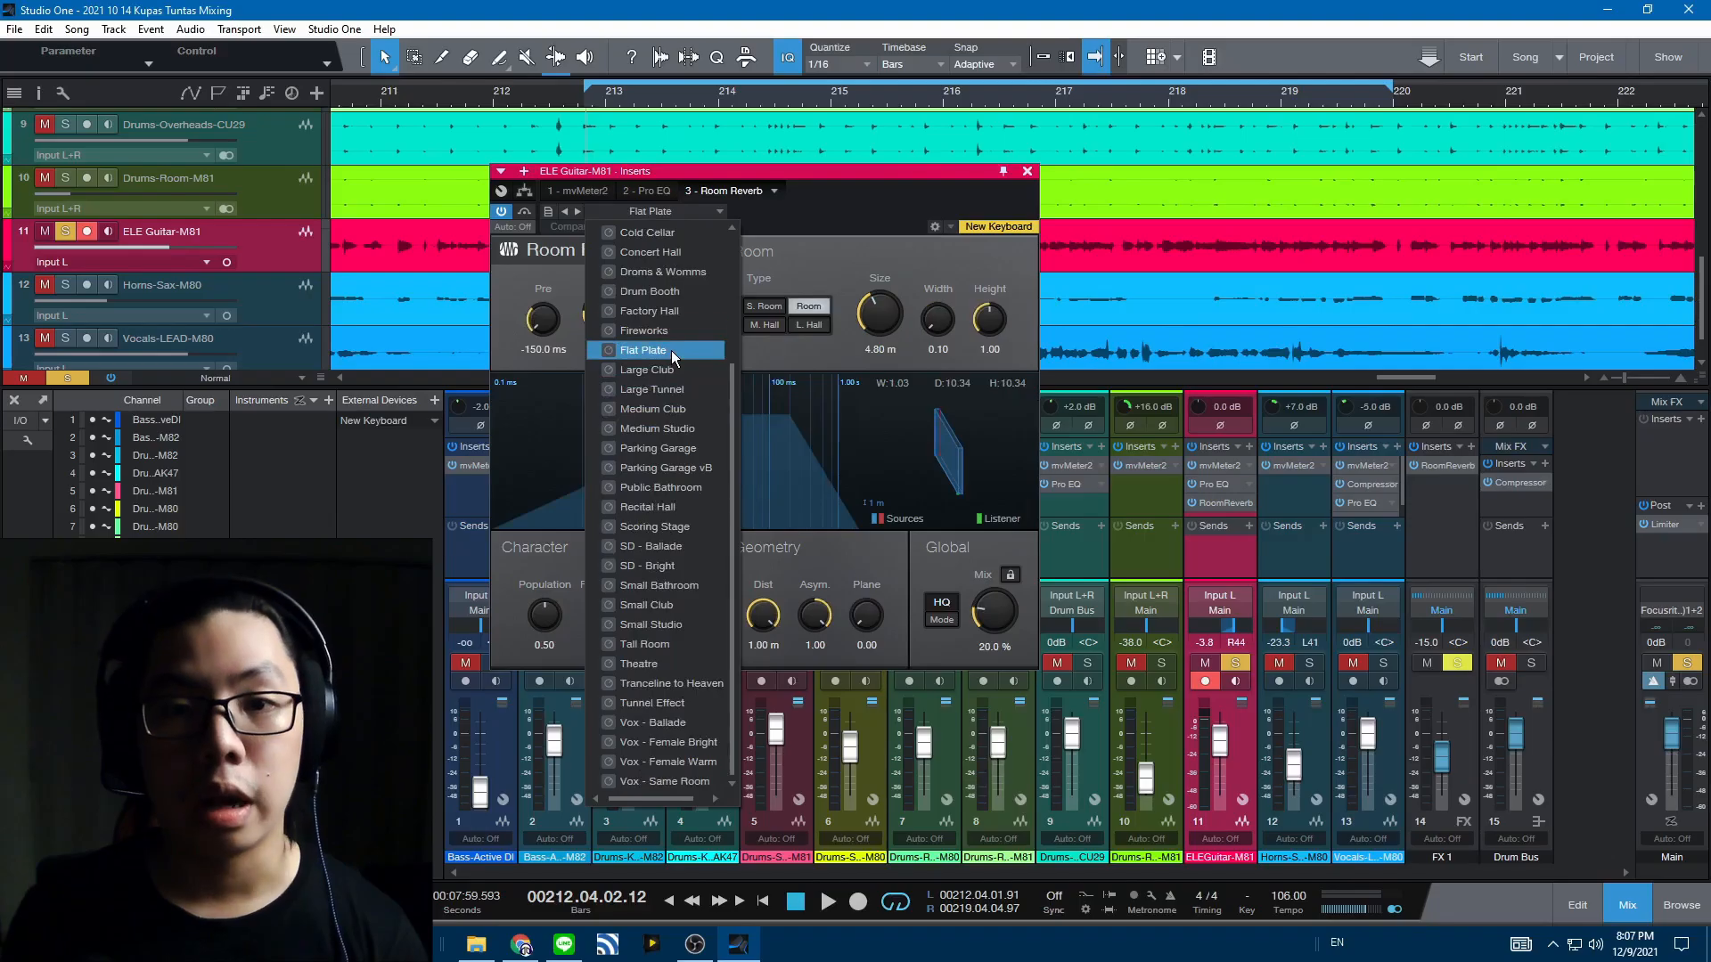
- Load the Flat Plate preset in the ELE Guitar's Room Reverb and set the reverb mix to 31% during playback
left_click(671, 352)
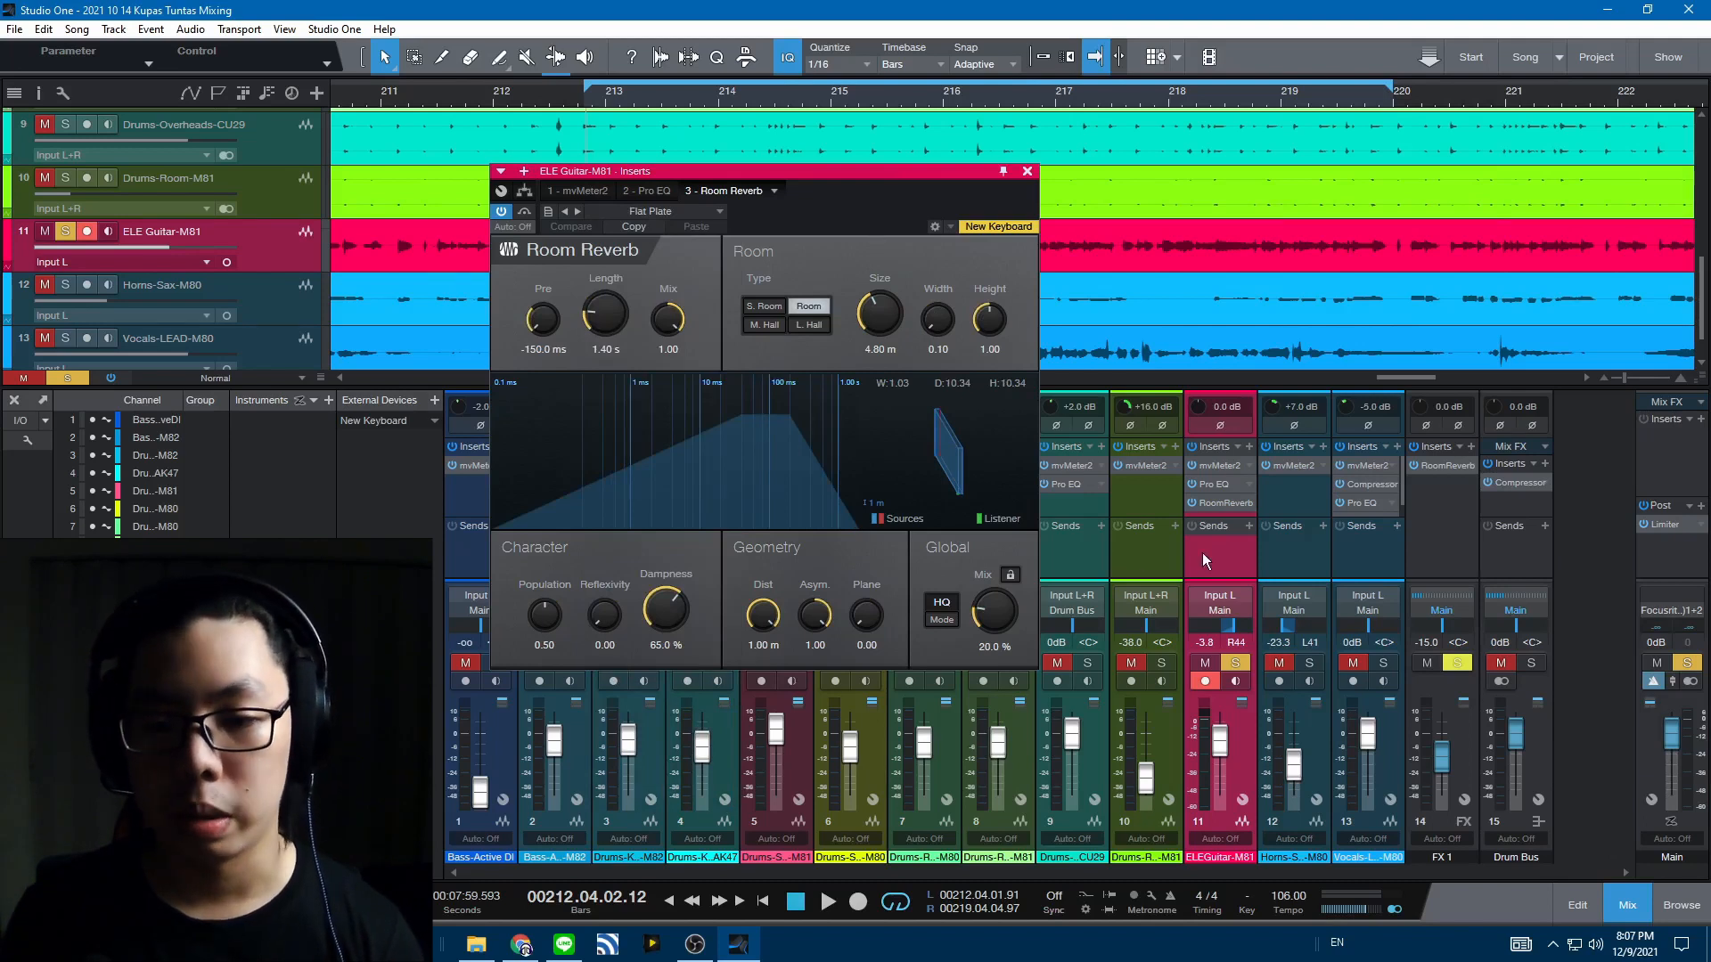
left_click_drag(983, 612, 985, 571)
key("space")
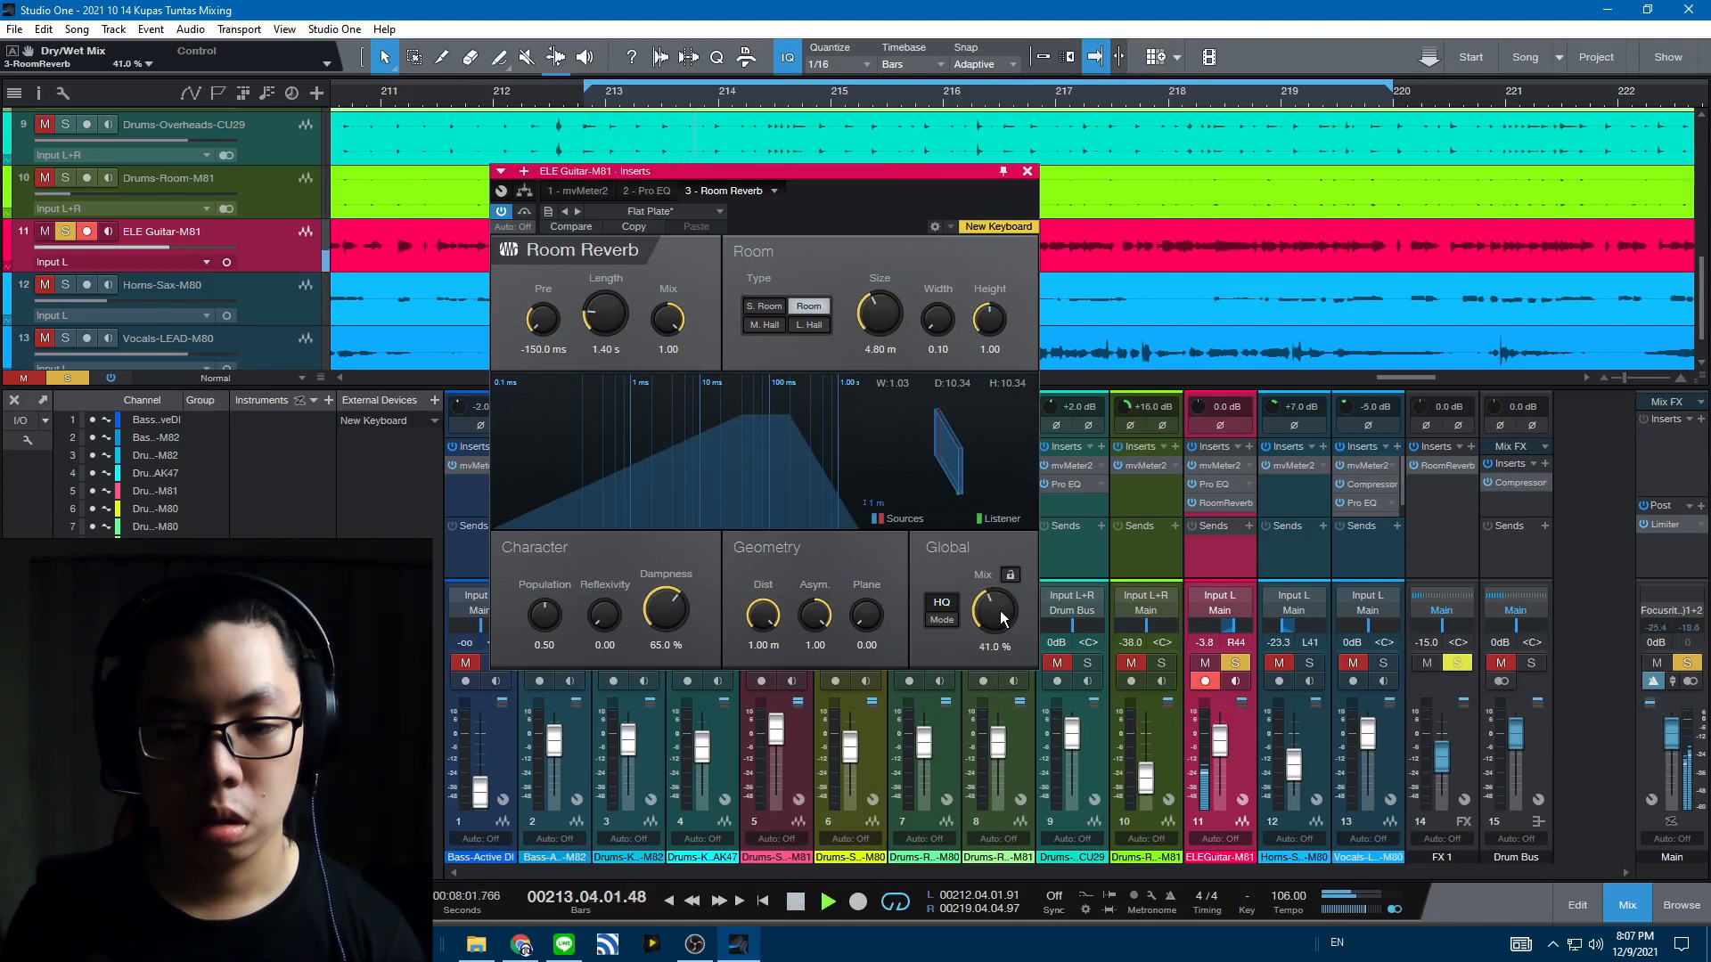
left_click_drag(1000, 611, 999, 634)
- Raise the Room Reverb's predelay to 133.5 ms on the ELE Guitar
left_click_drag(541, 331, 545, 292)
key("space")
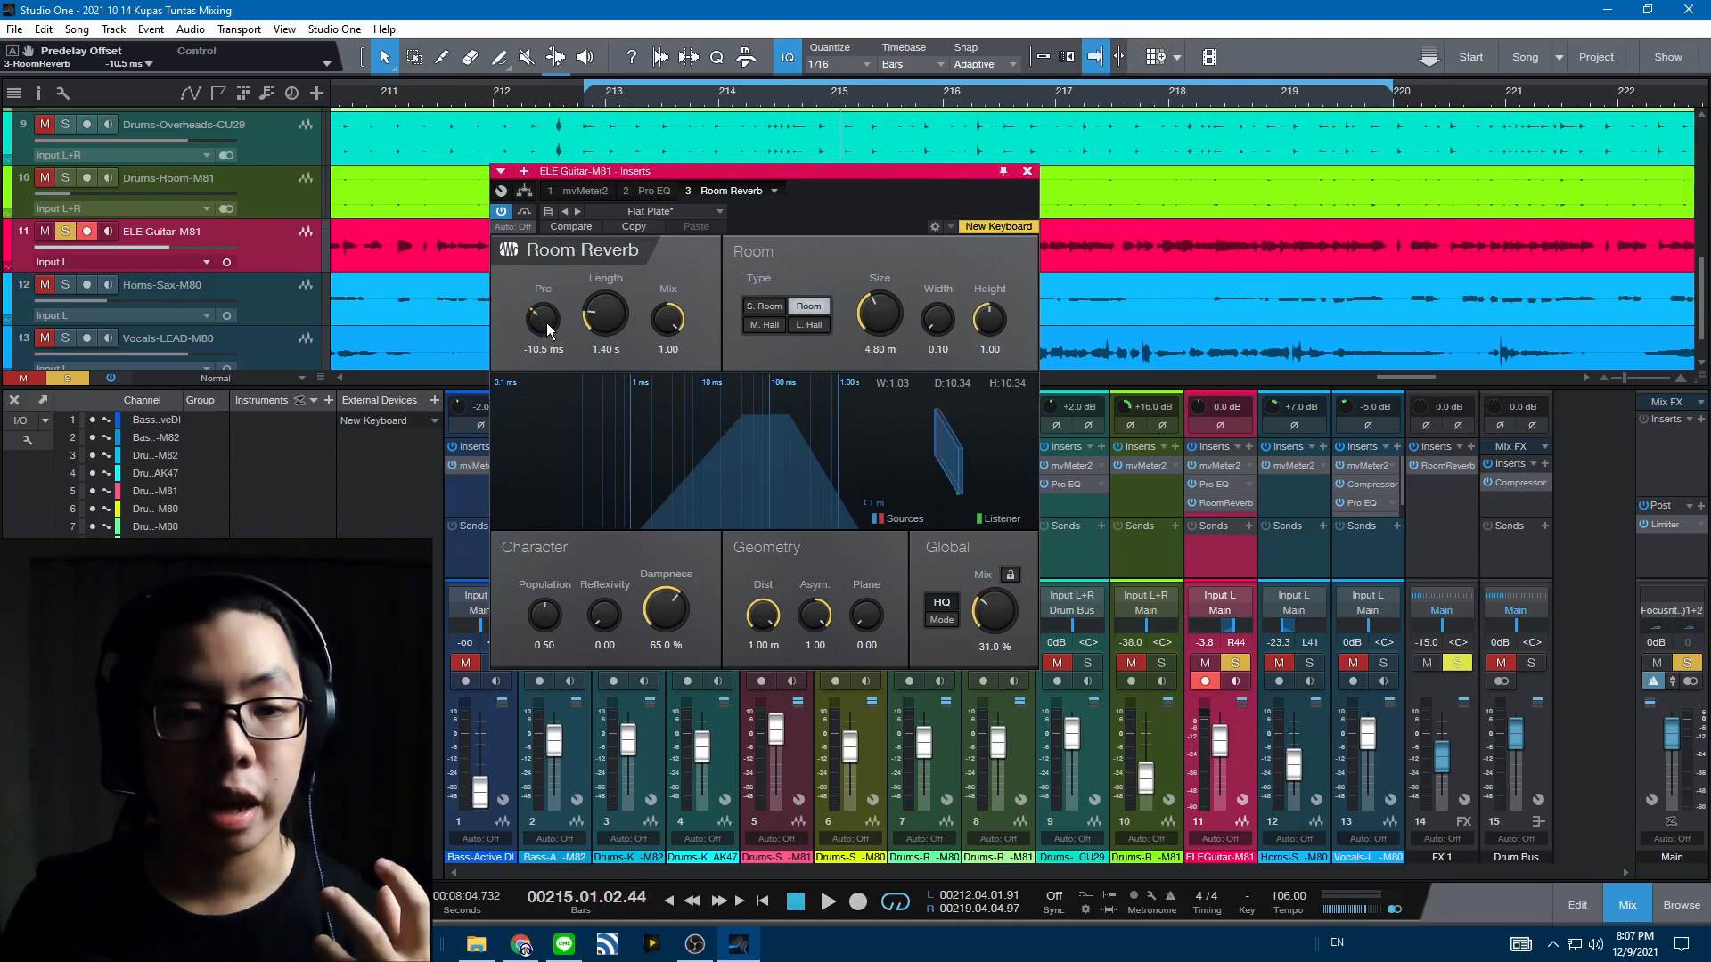
scroll(542, 318, "up", 10)
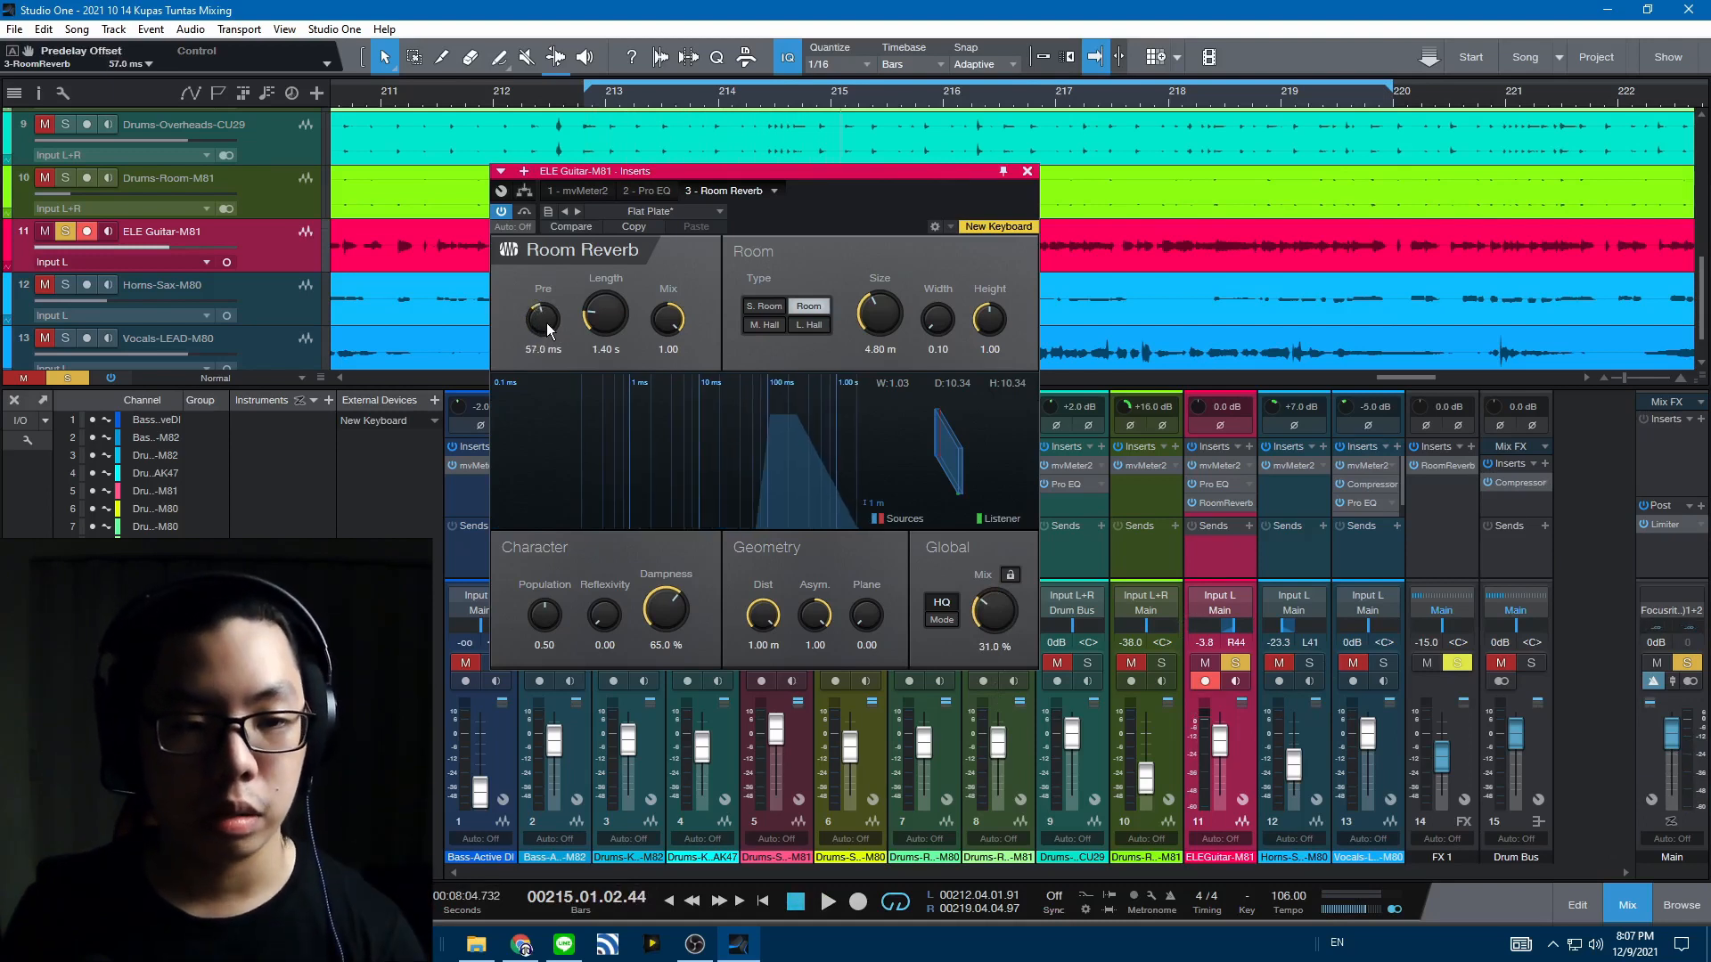
scroll(547, 330, "up", 10)
- Set the guitar reverb's length to 800 ms and its mix to 20% while listening
key("space")
mouse_move(994, 613)
left_mouse_down()
mouse_move(995, 581)
mouse_move(1009, 642)
left_mouse_up()
scroll(621, 315, "down", 5)
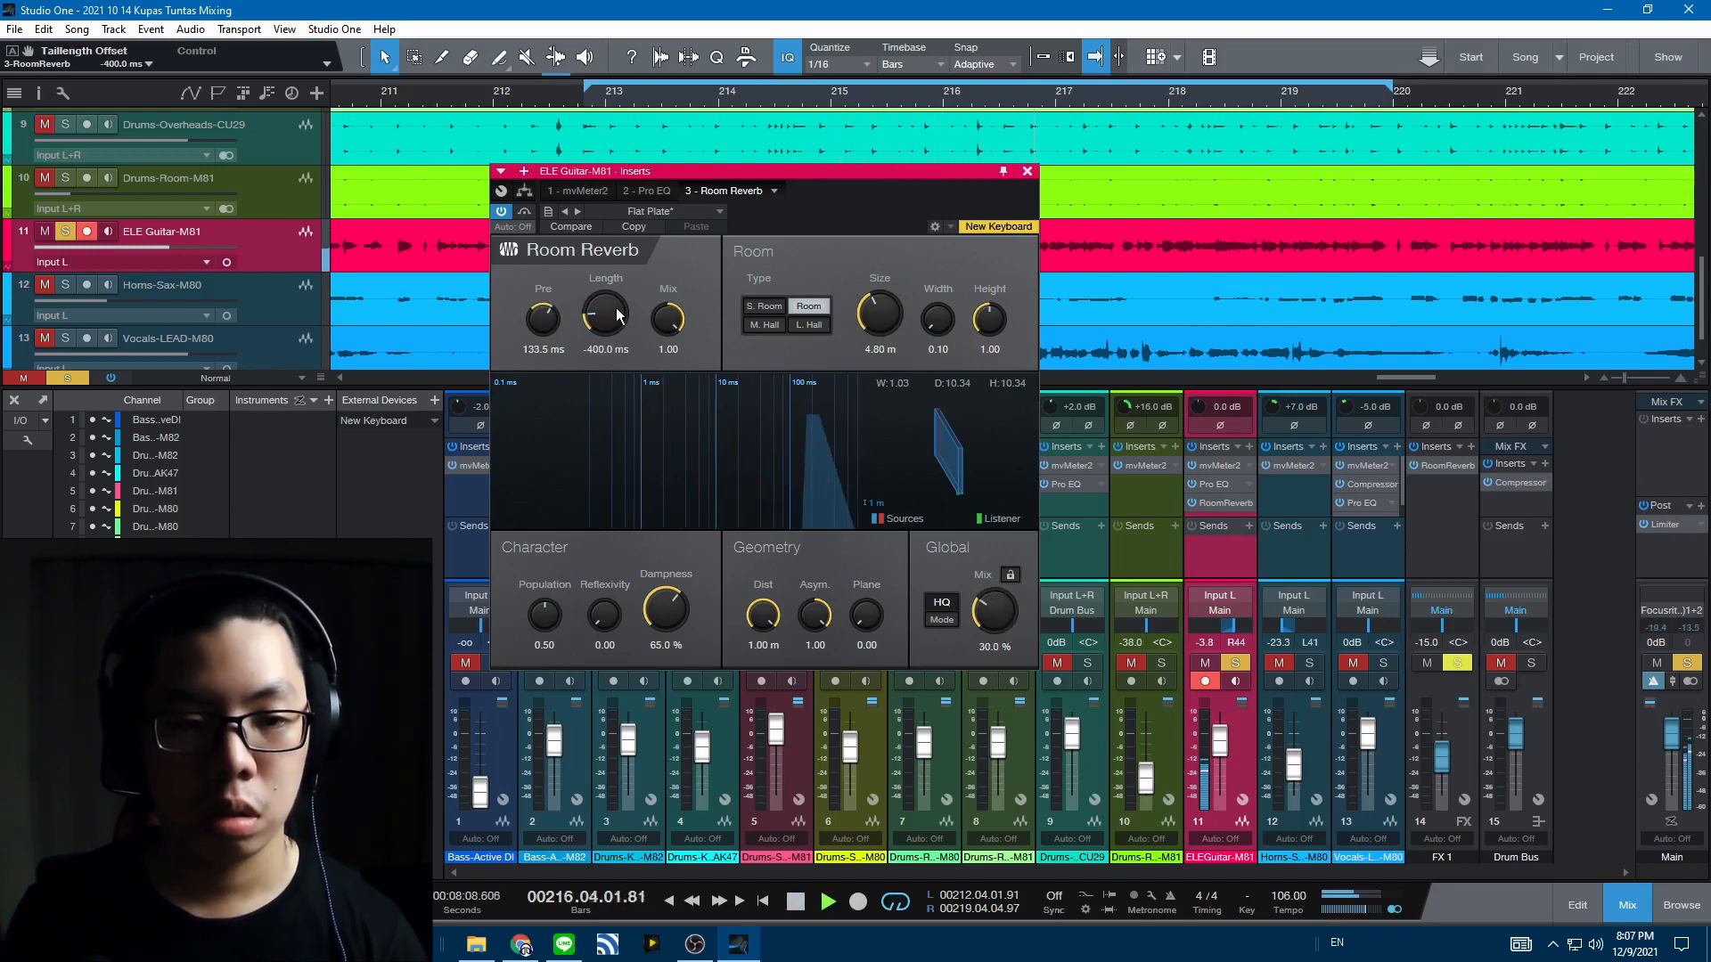
scroll(621, 315, "up", 6)
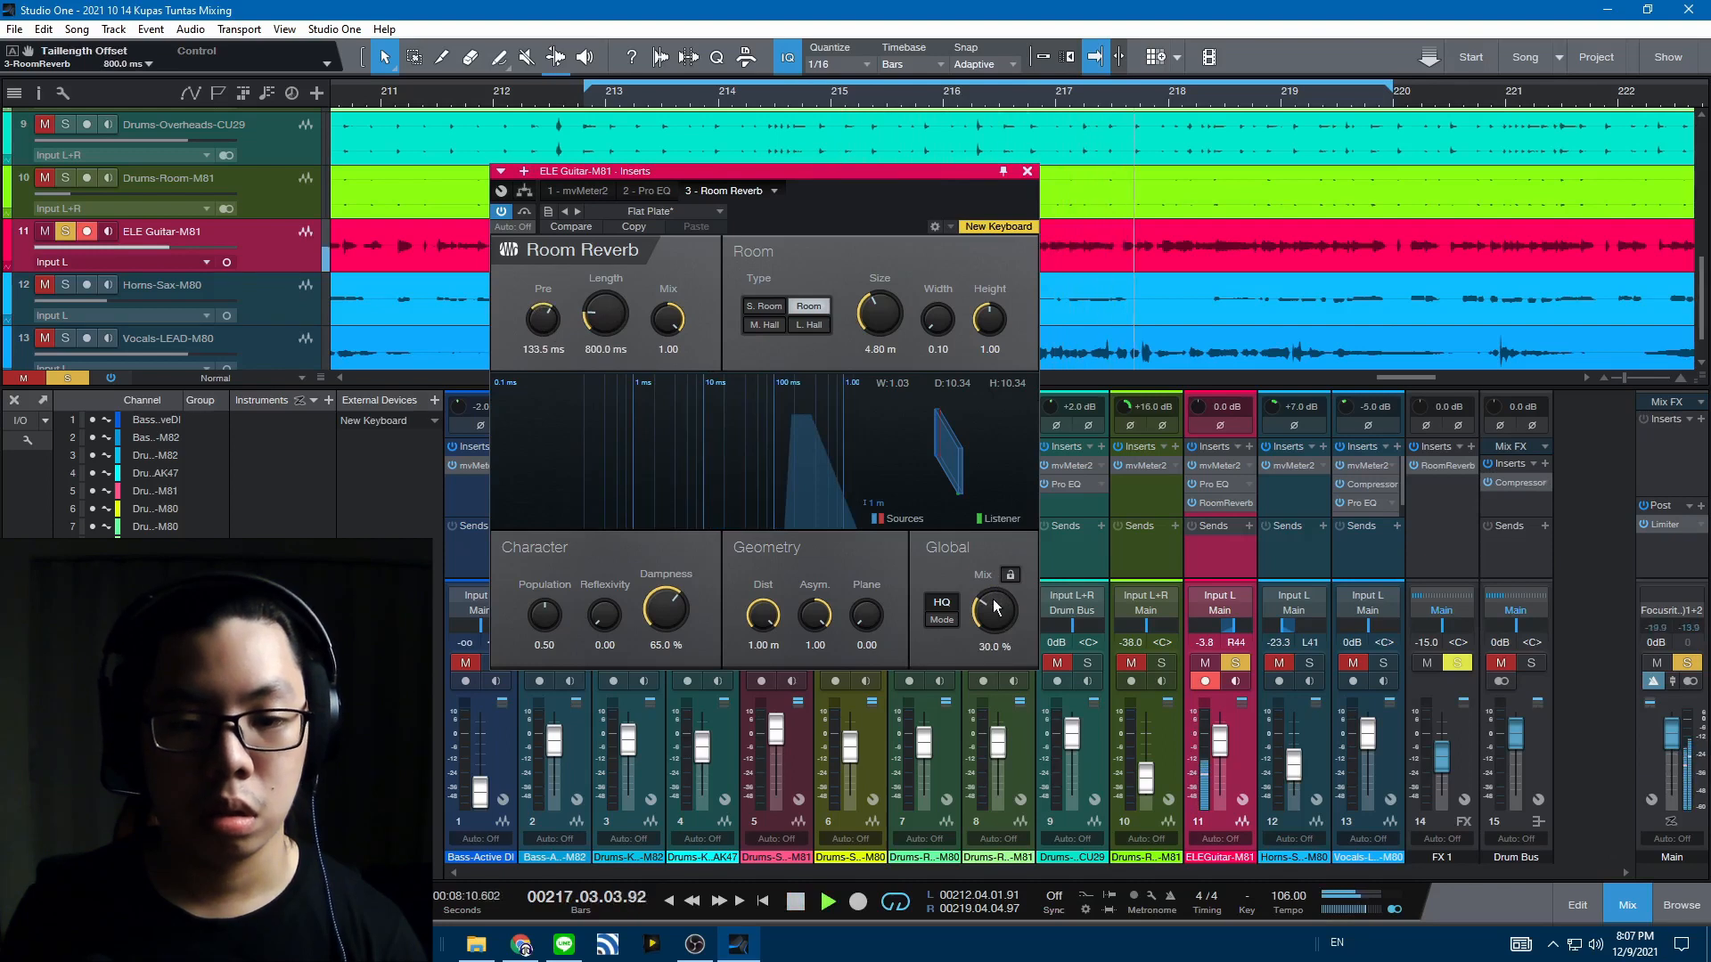
scroll(996, 608, "down", 3)
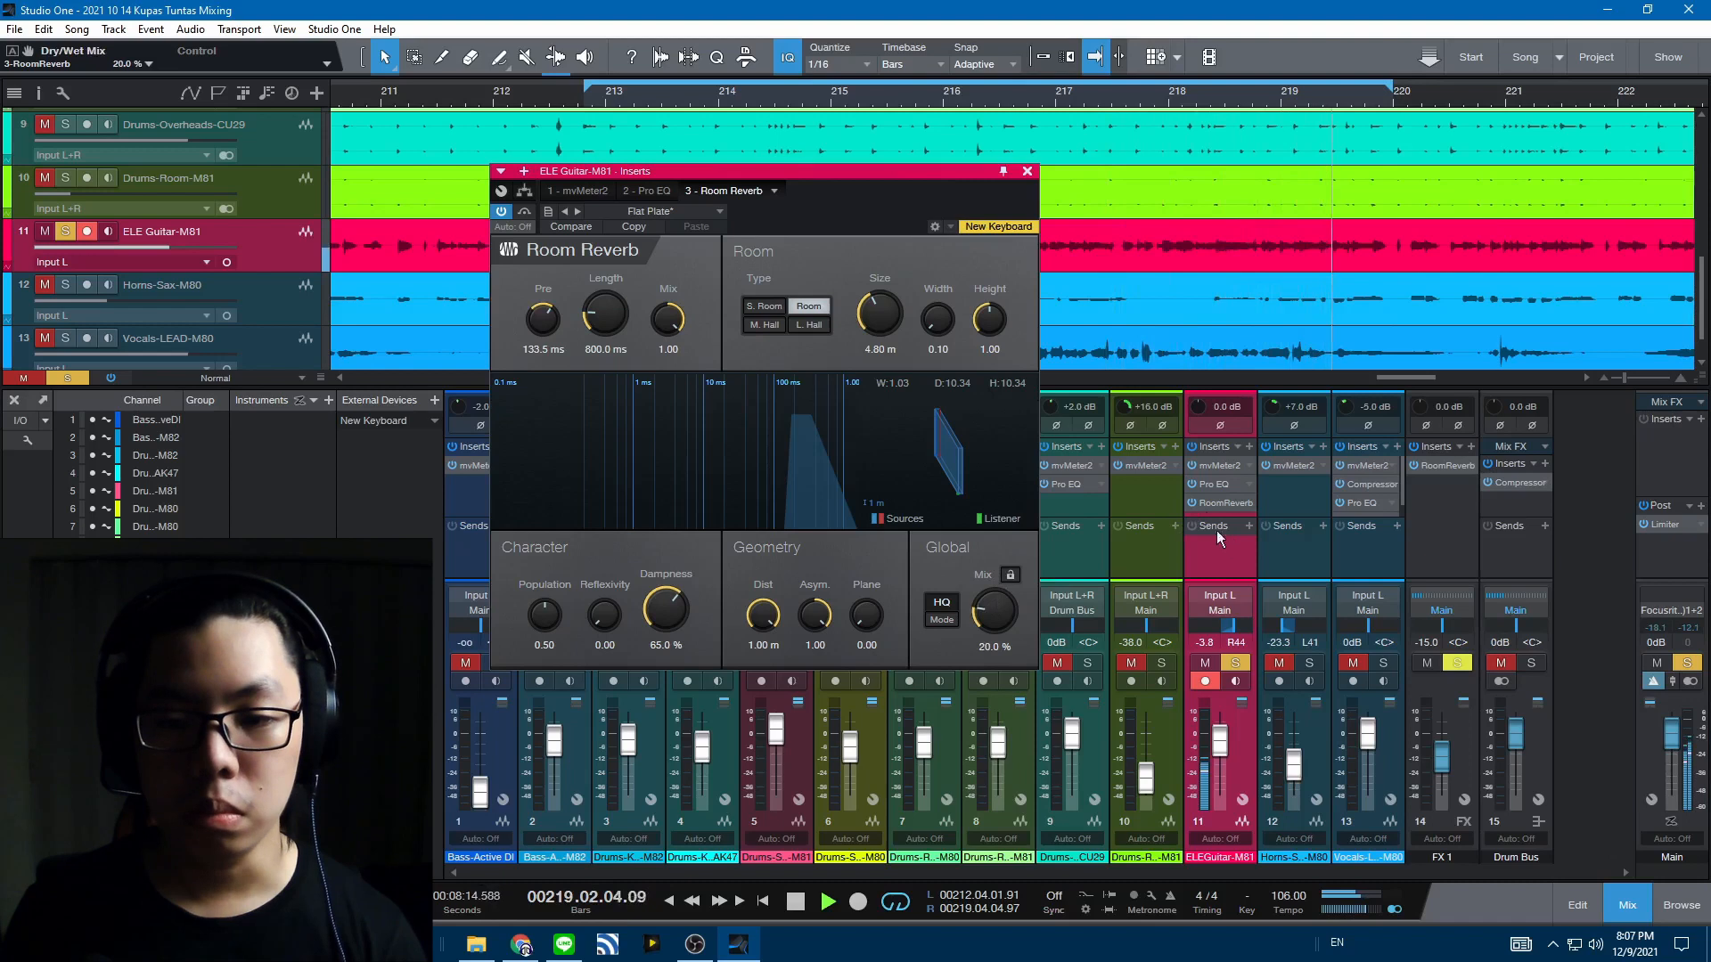
- Audition the guitar dry at 0% reverb mix, bring the mix back up, and toggle the guitar's inserts bypass
left_click_drag(995, 613, 995, 648)
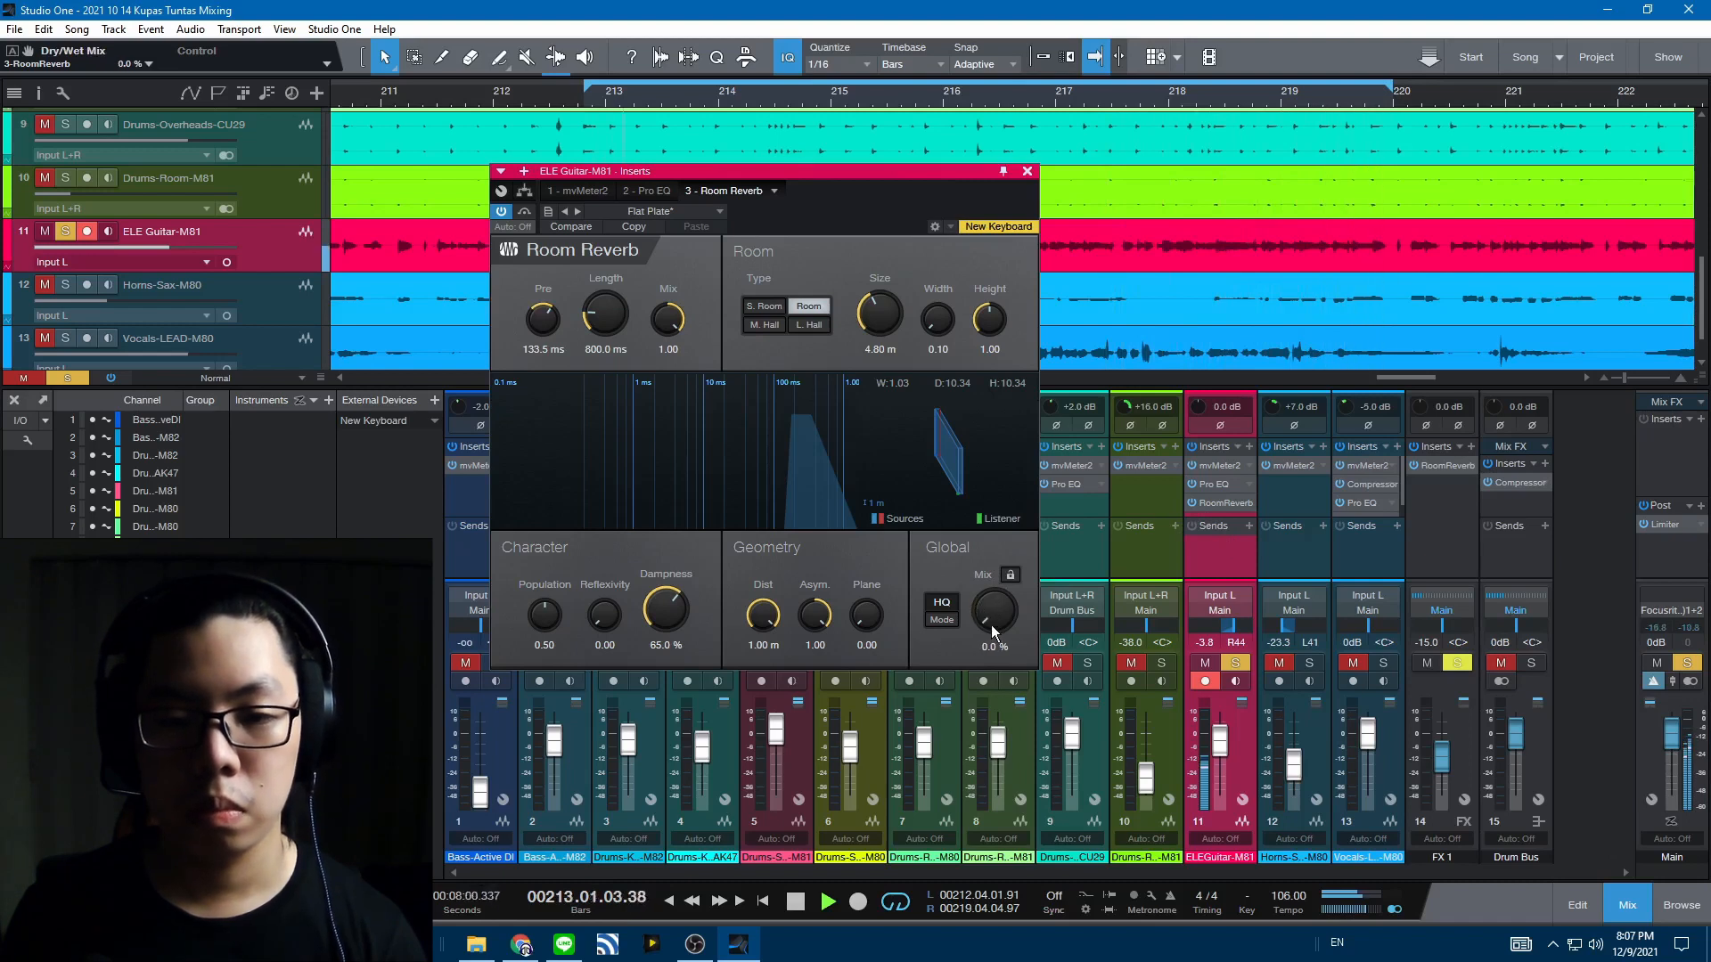
key("space")
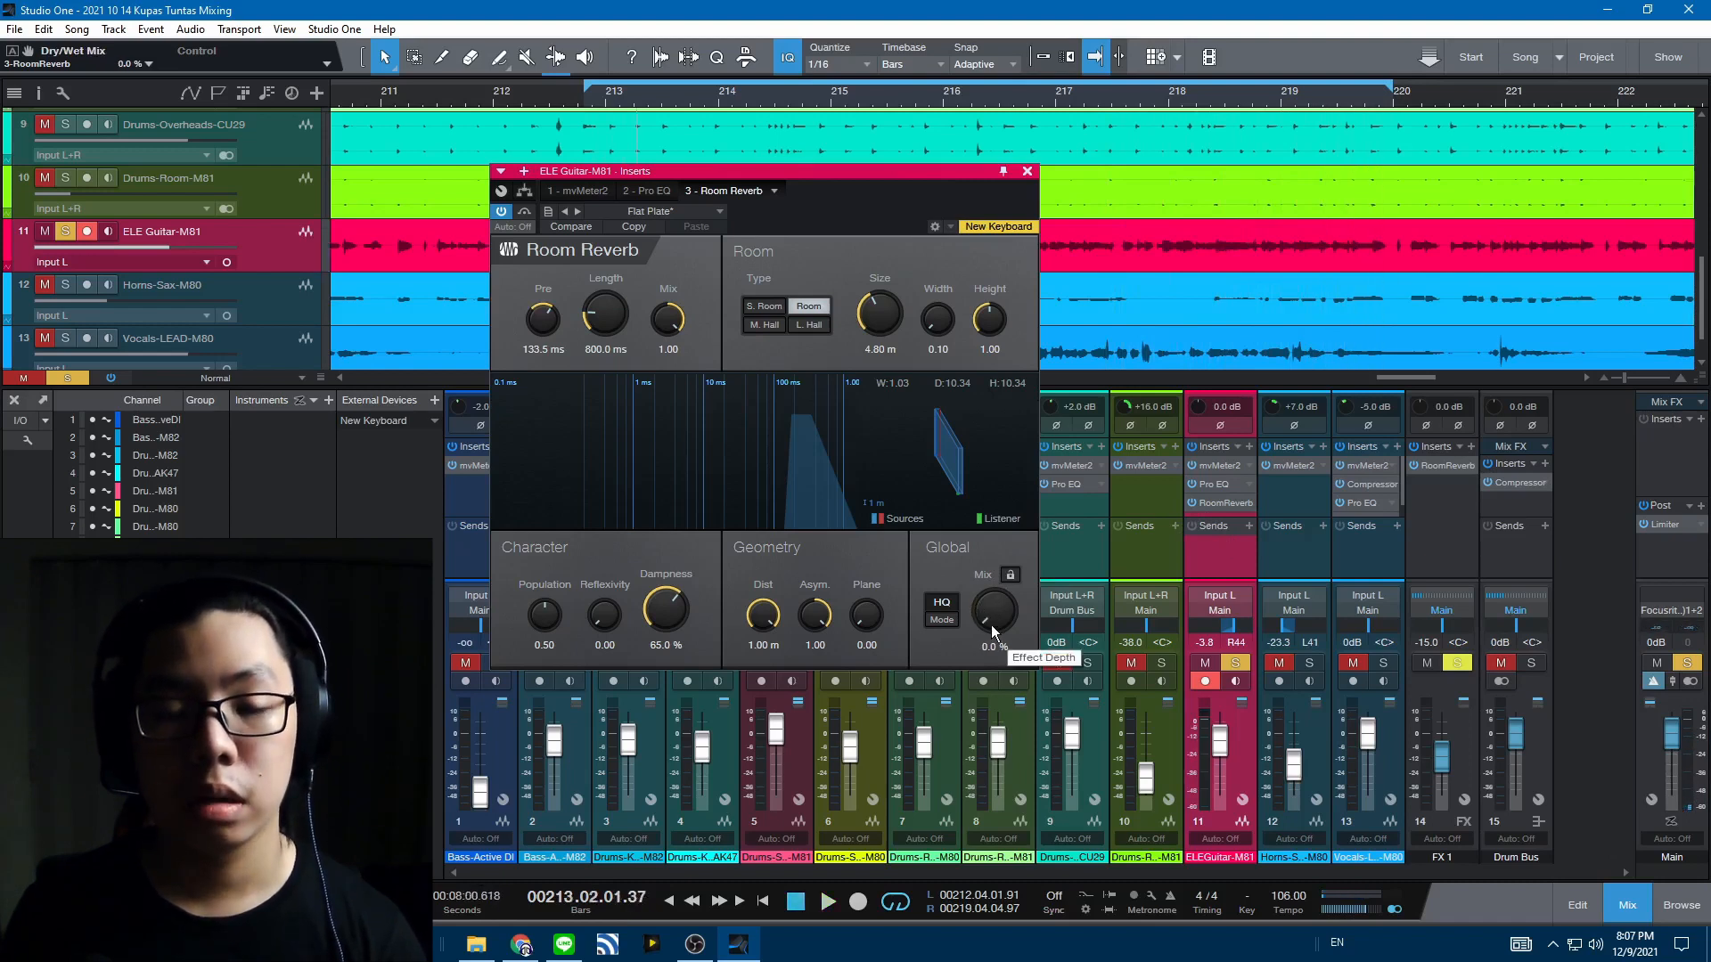
key("space")
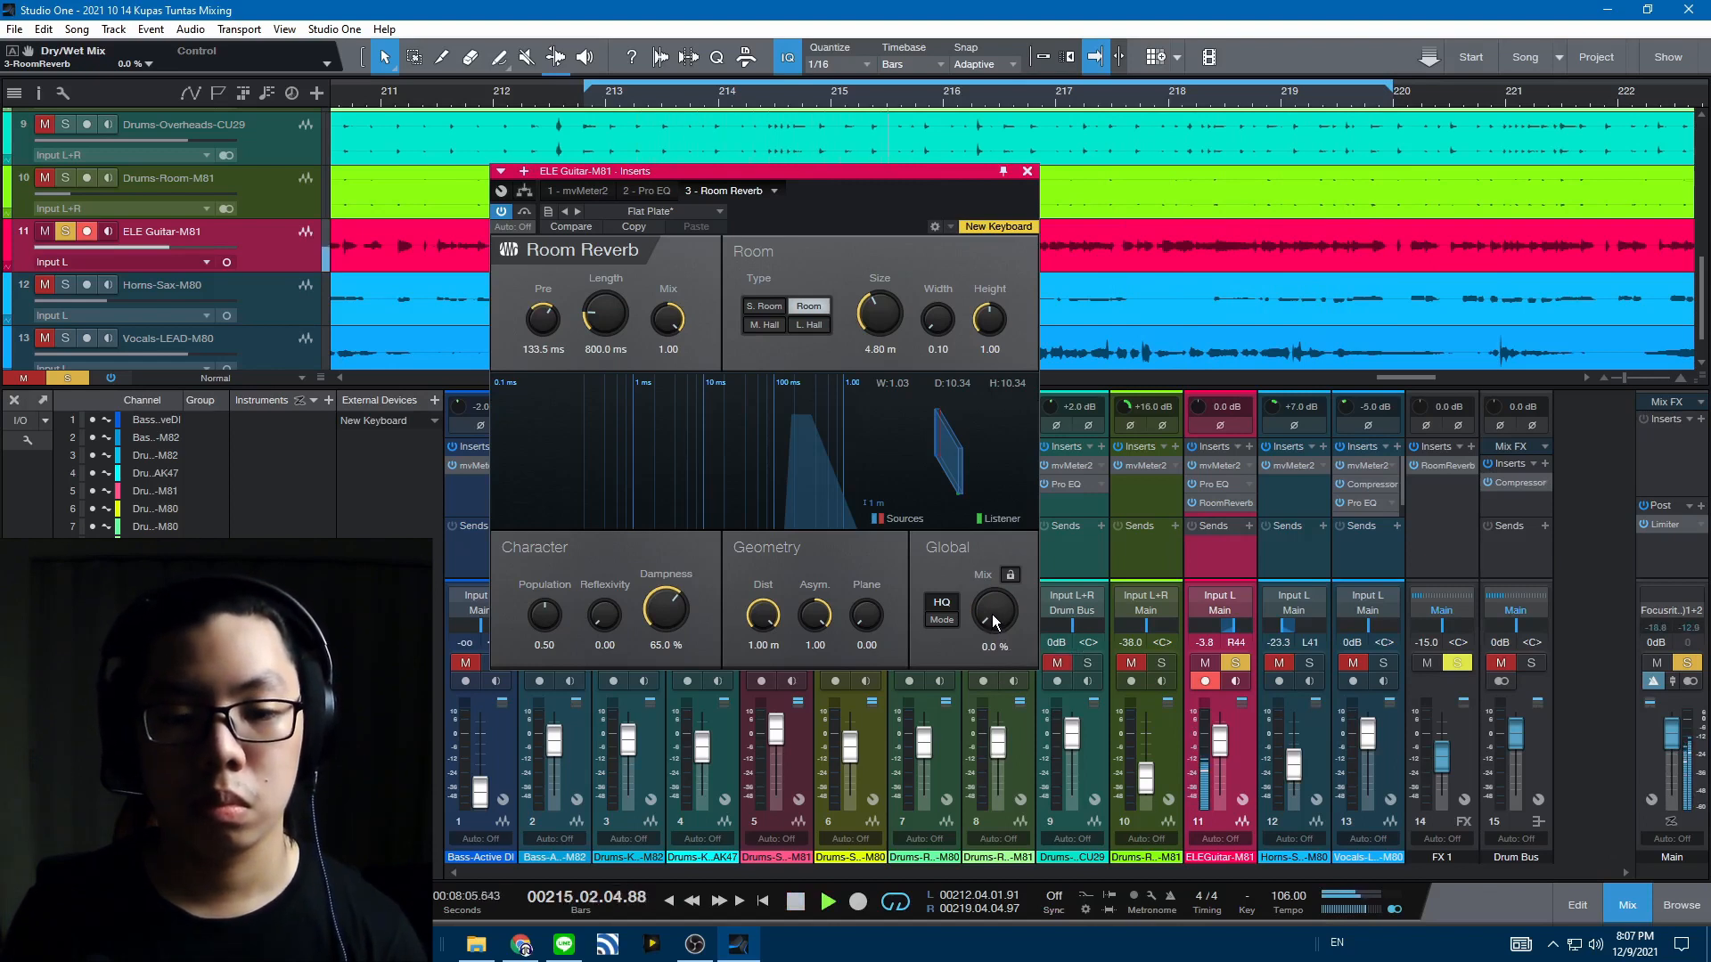
key("space")
key("space")
scroll(995, 621, "up", 4)
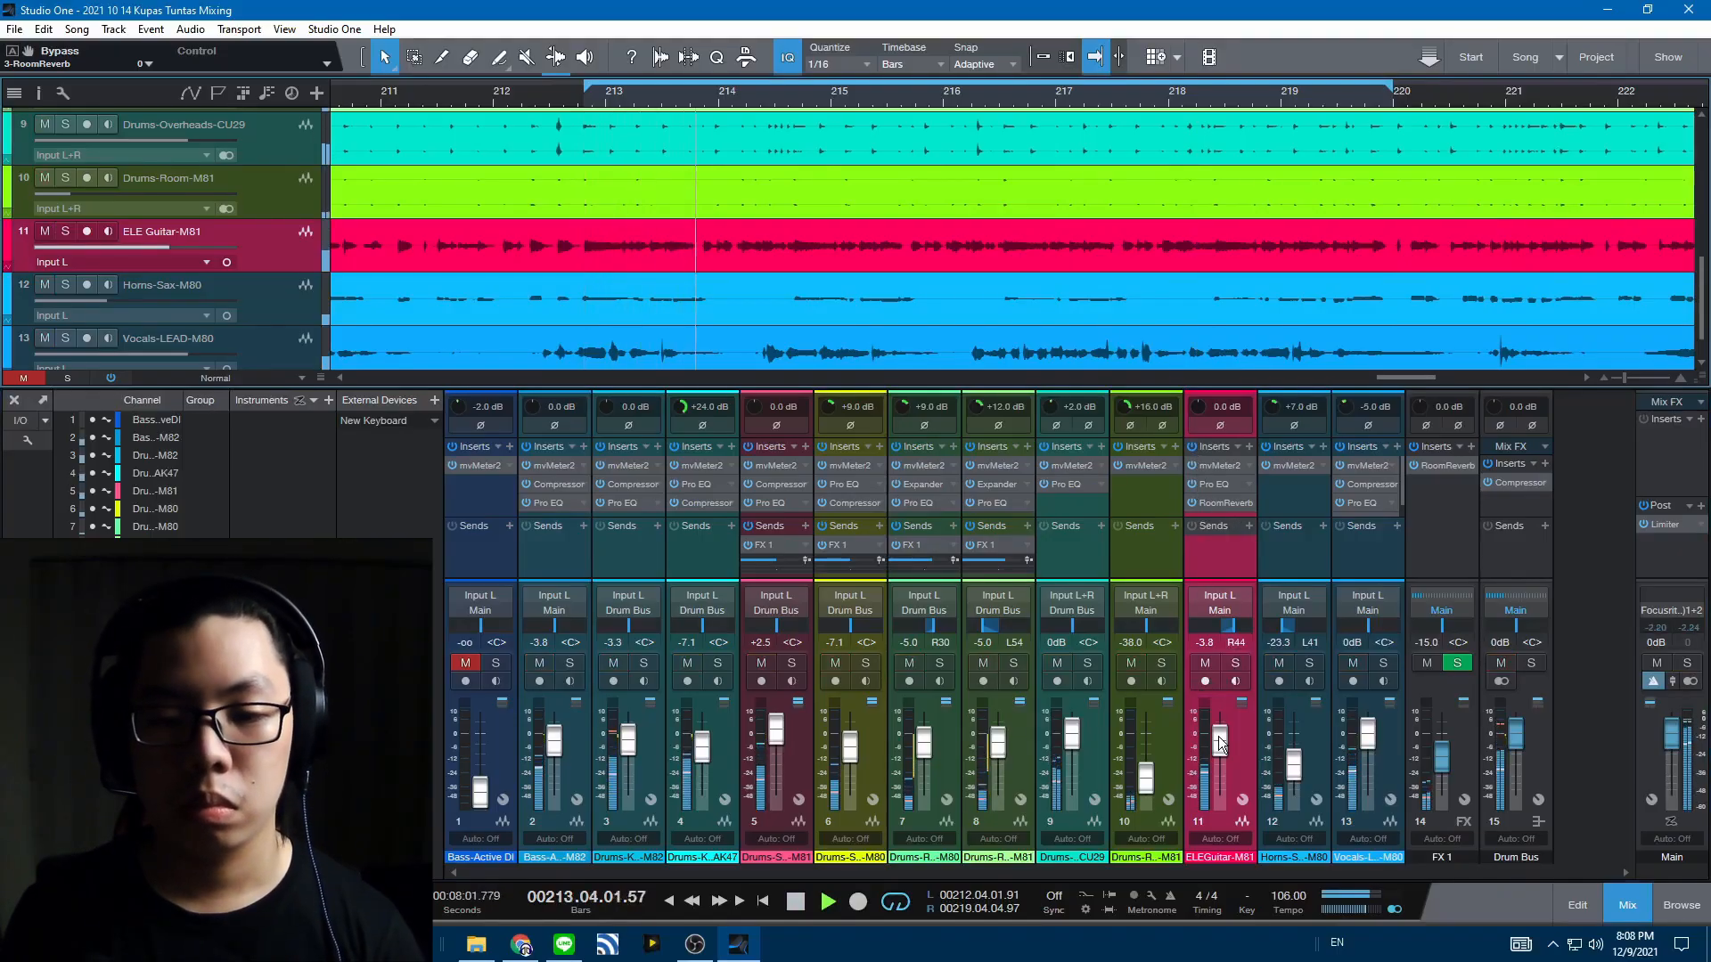
left_click(1192, 448)
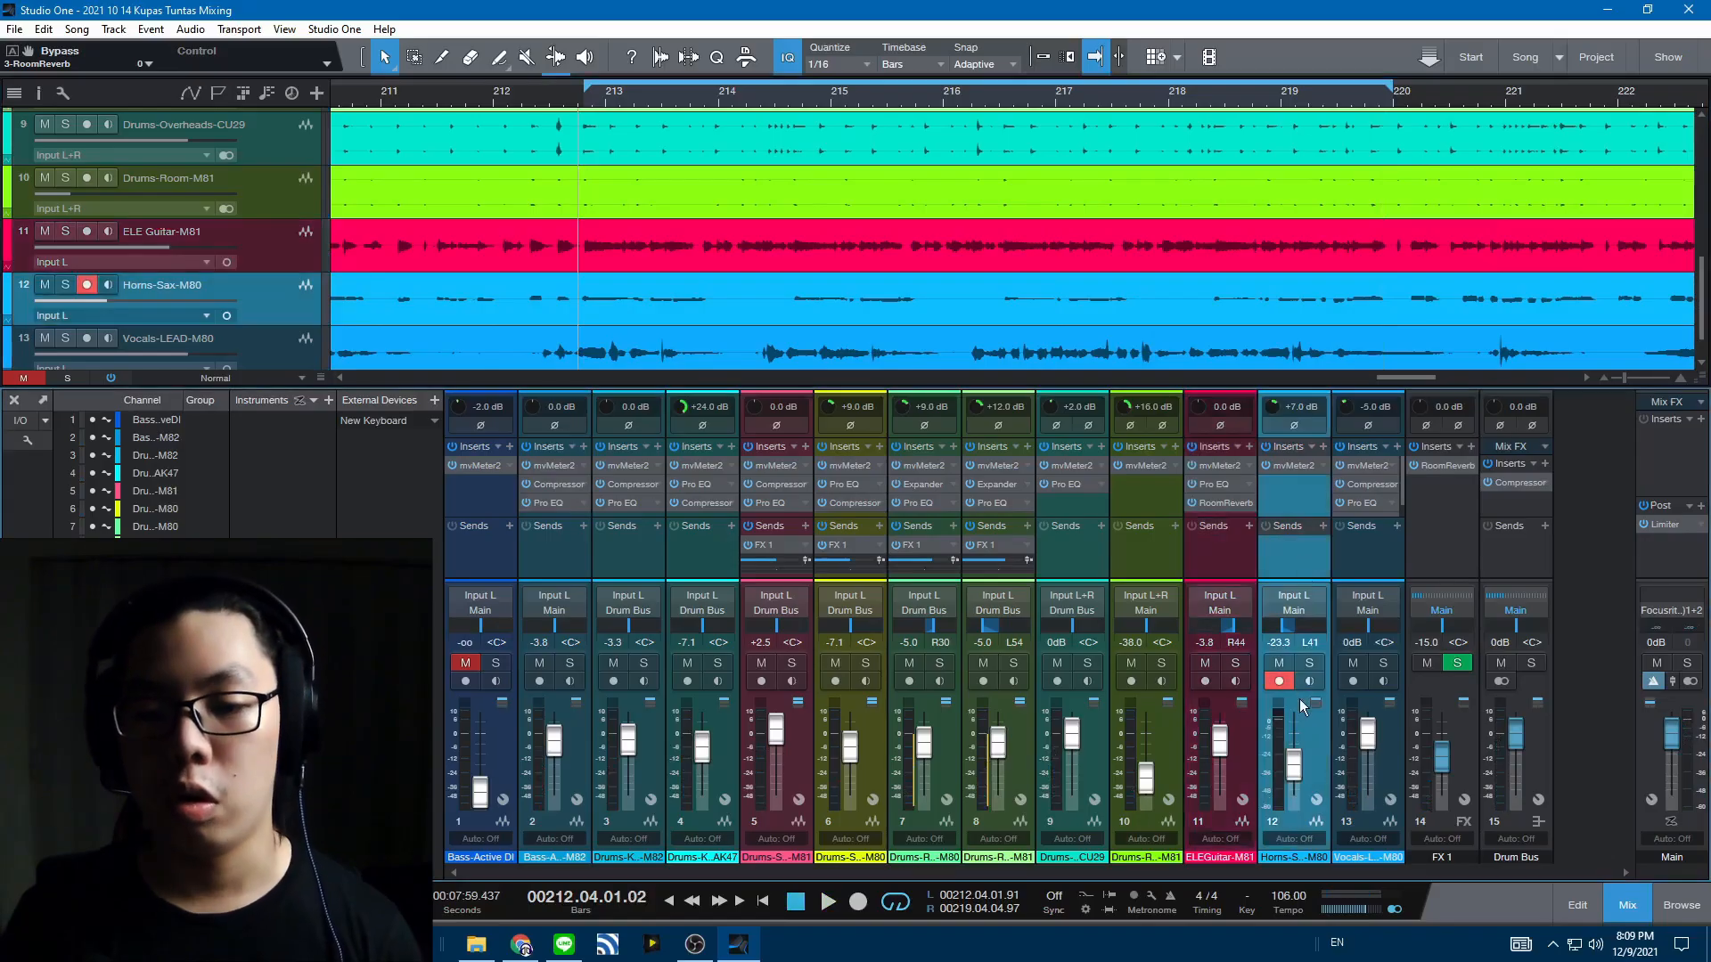
- Solo the Horns-Sax channel and raise its volume to -4.6 dB while listening
left_click(1308, 664)
key("space")
left_click_drag(1290, 766, 1291, 752)
scroll(1291, 752, "up", 2)
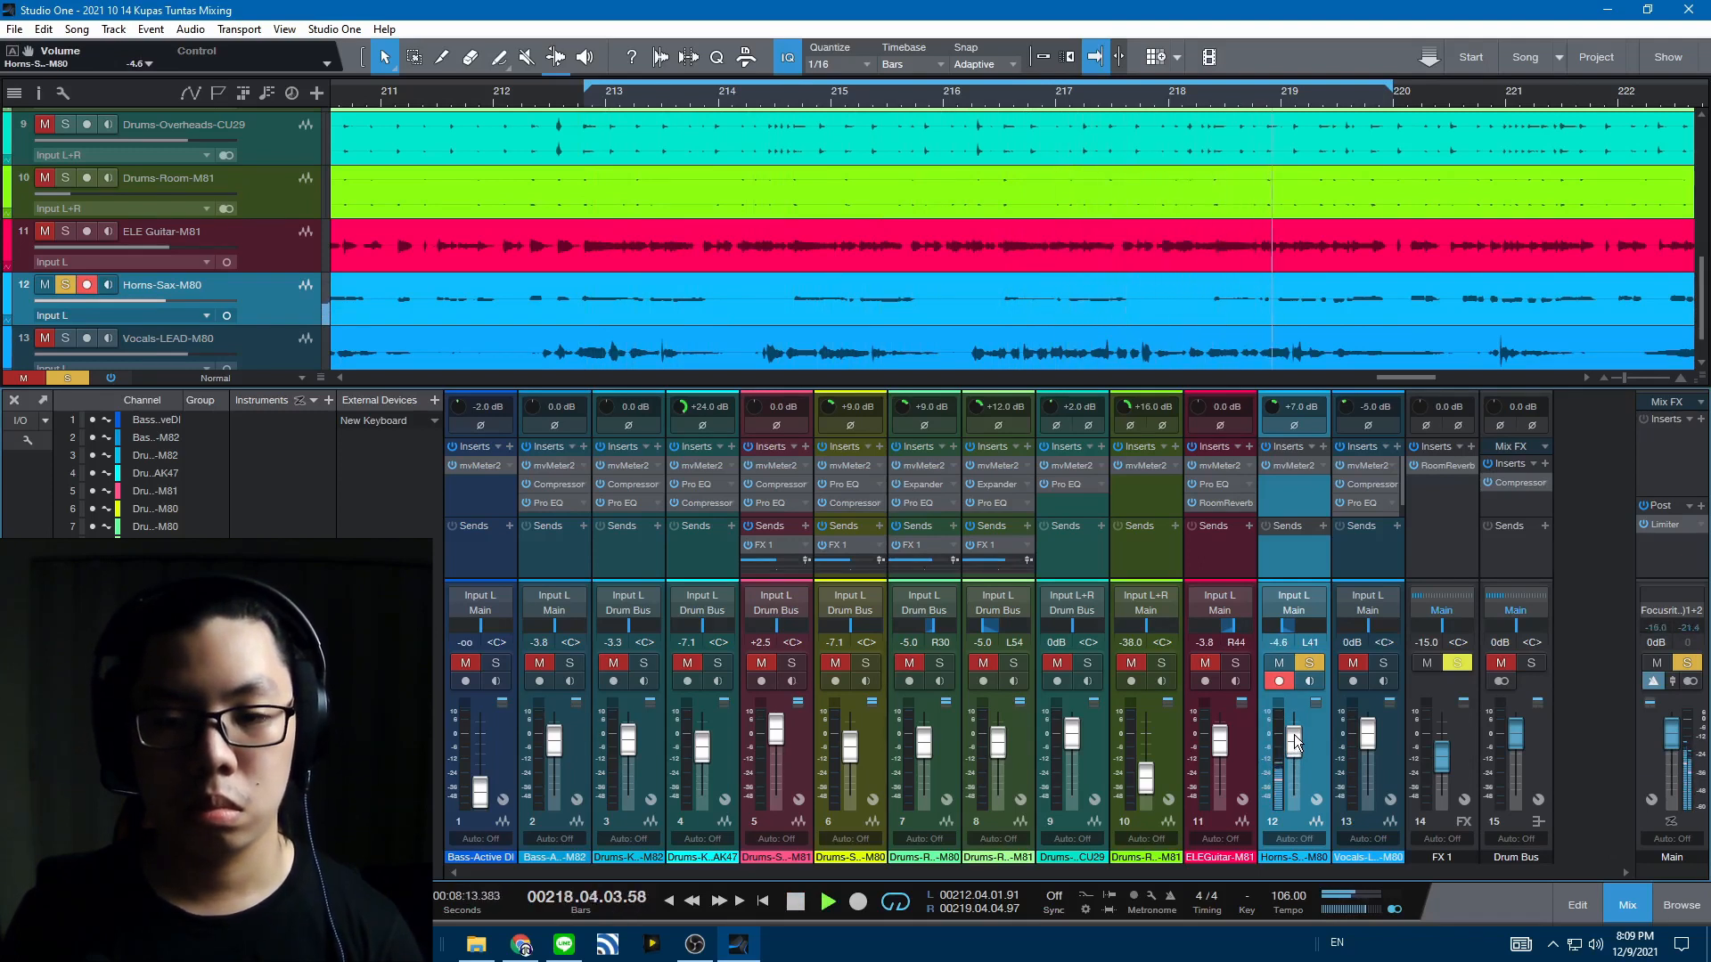
key("space")
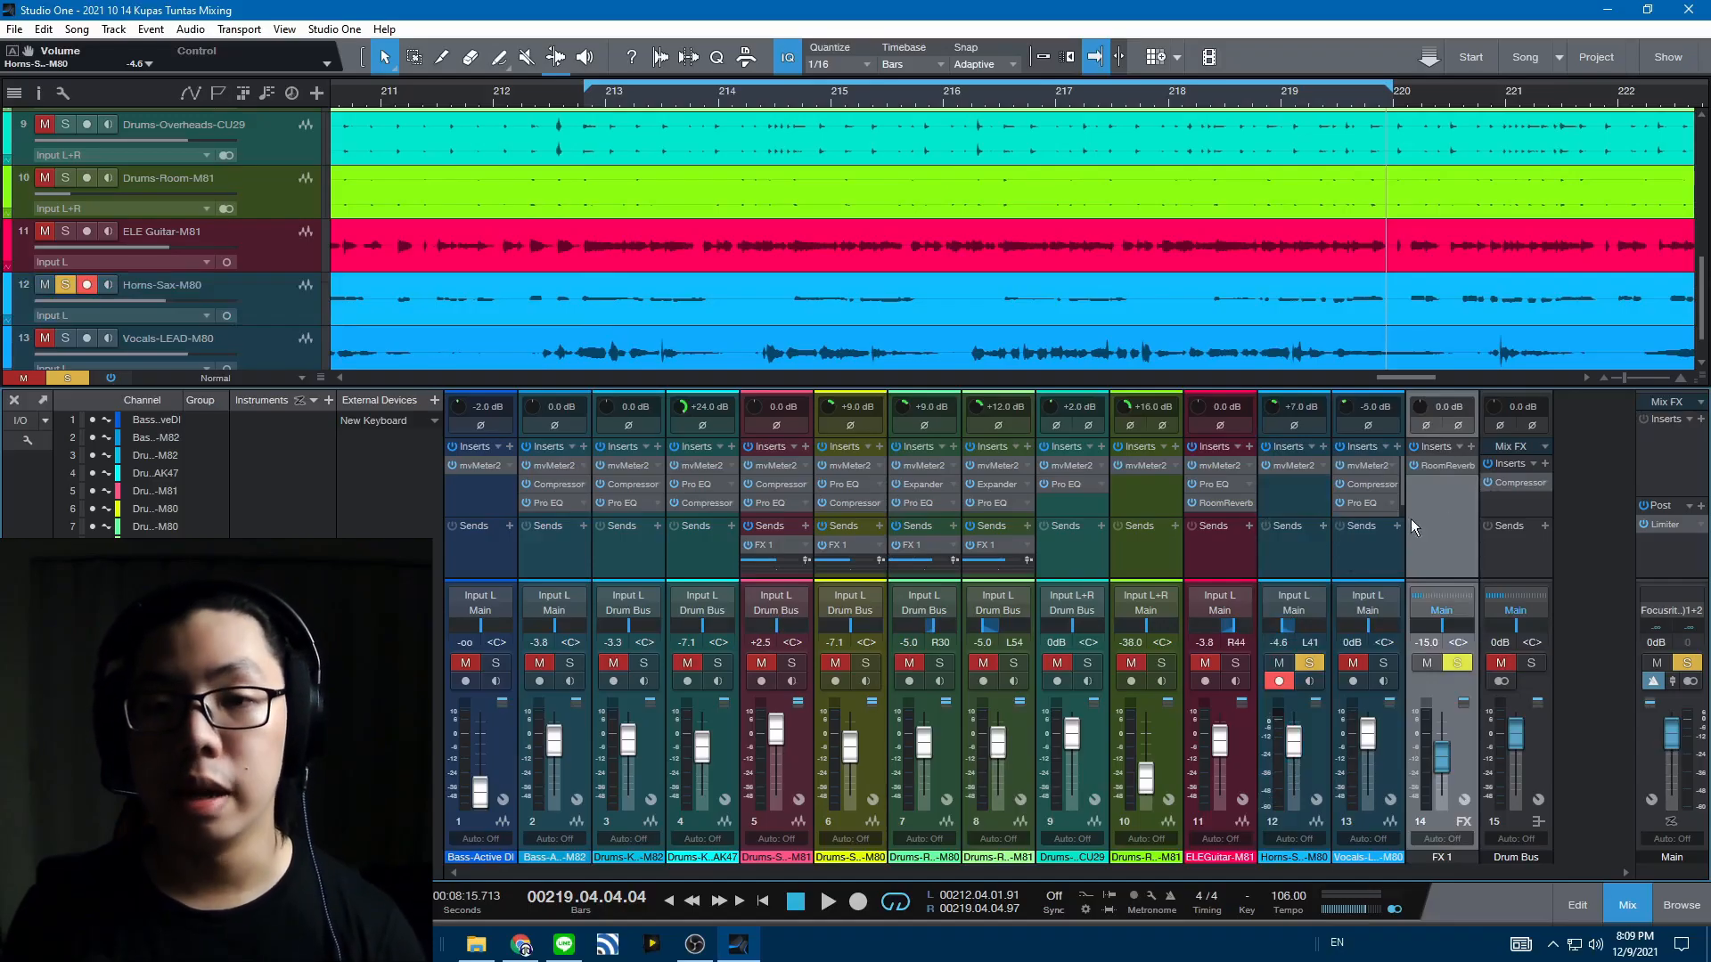
- Add an FX 1 send to the Horns-Sax channel and raise its send level to +1.1 dB during playback
left_click(1297, 558)
left_click(1322, 525)
left_click(1339, 590)
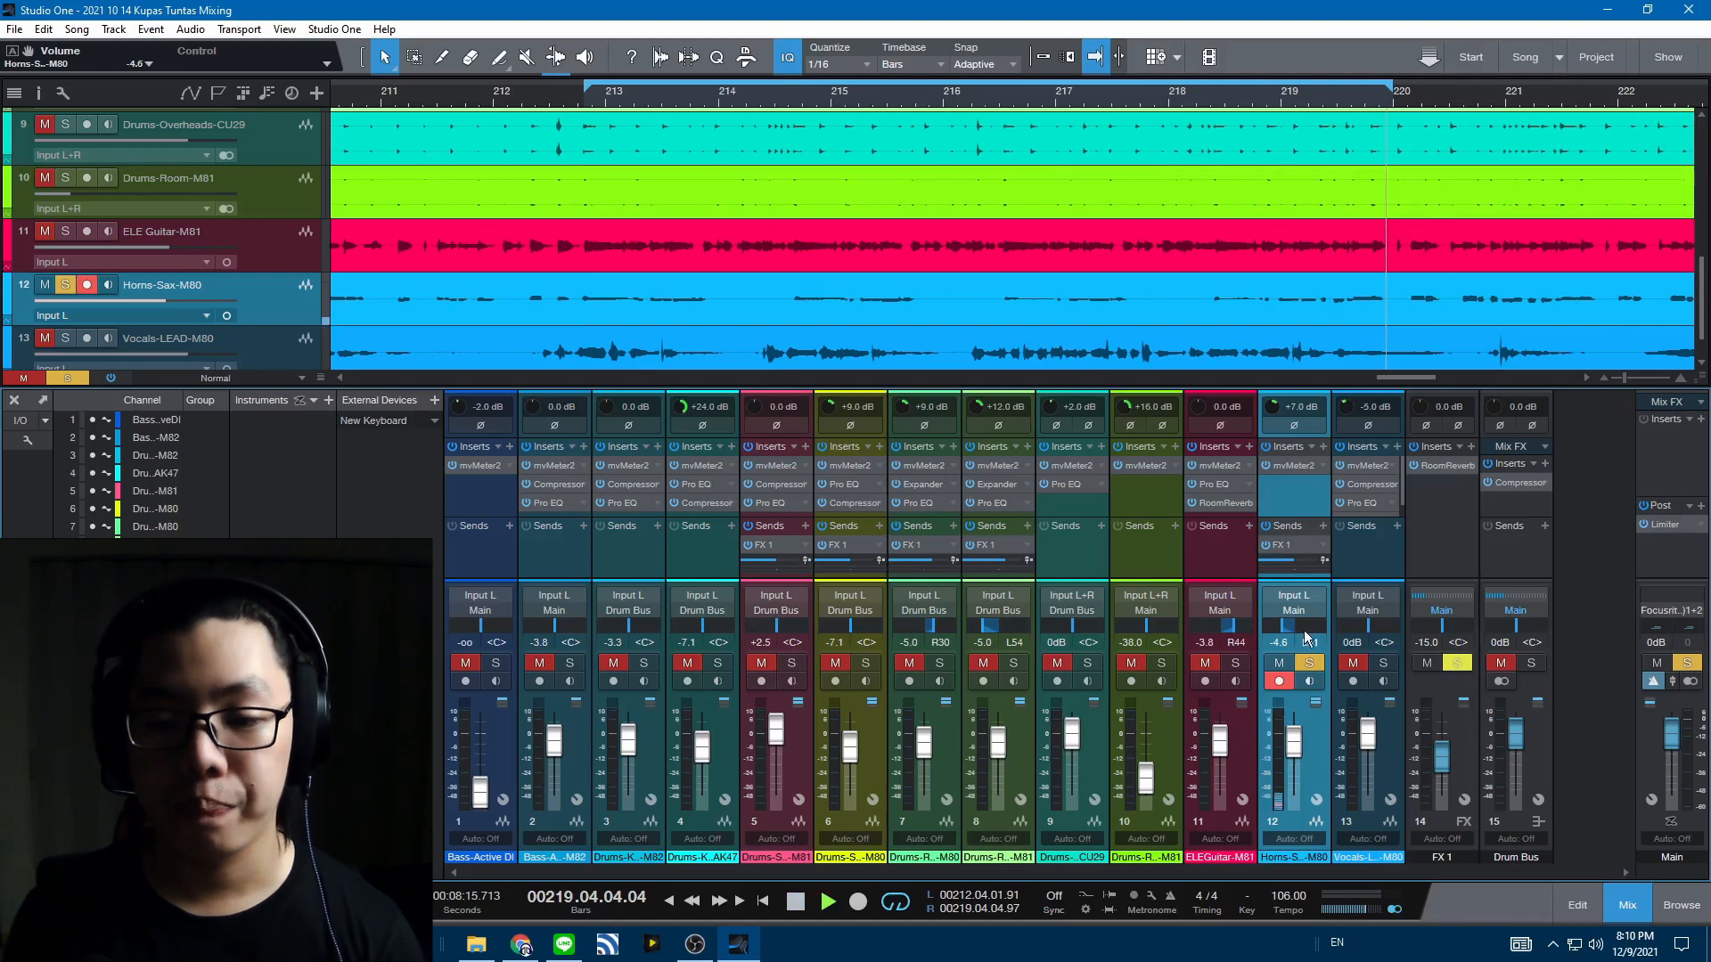
key("space")
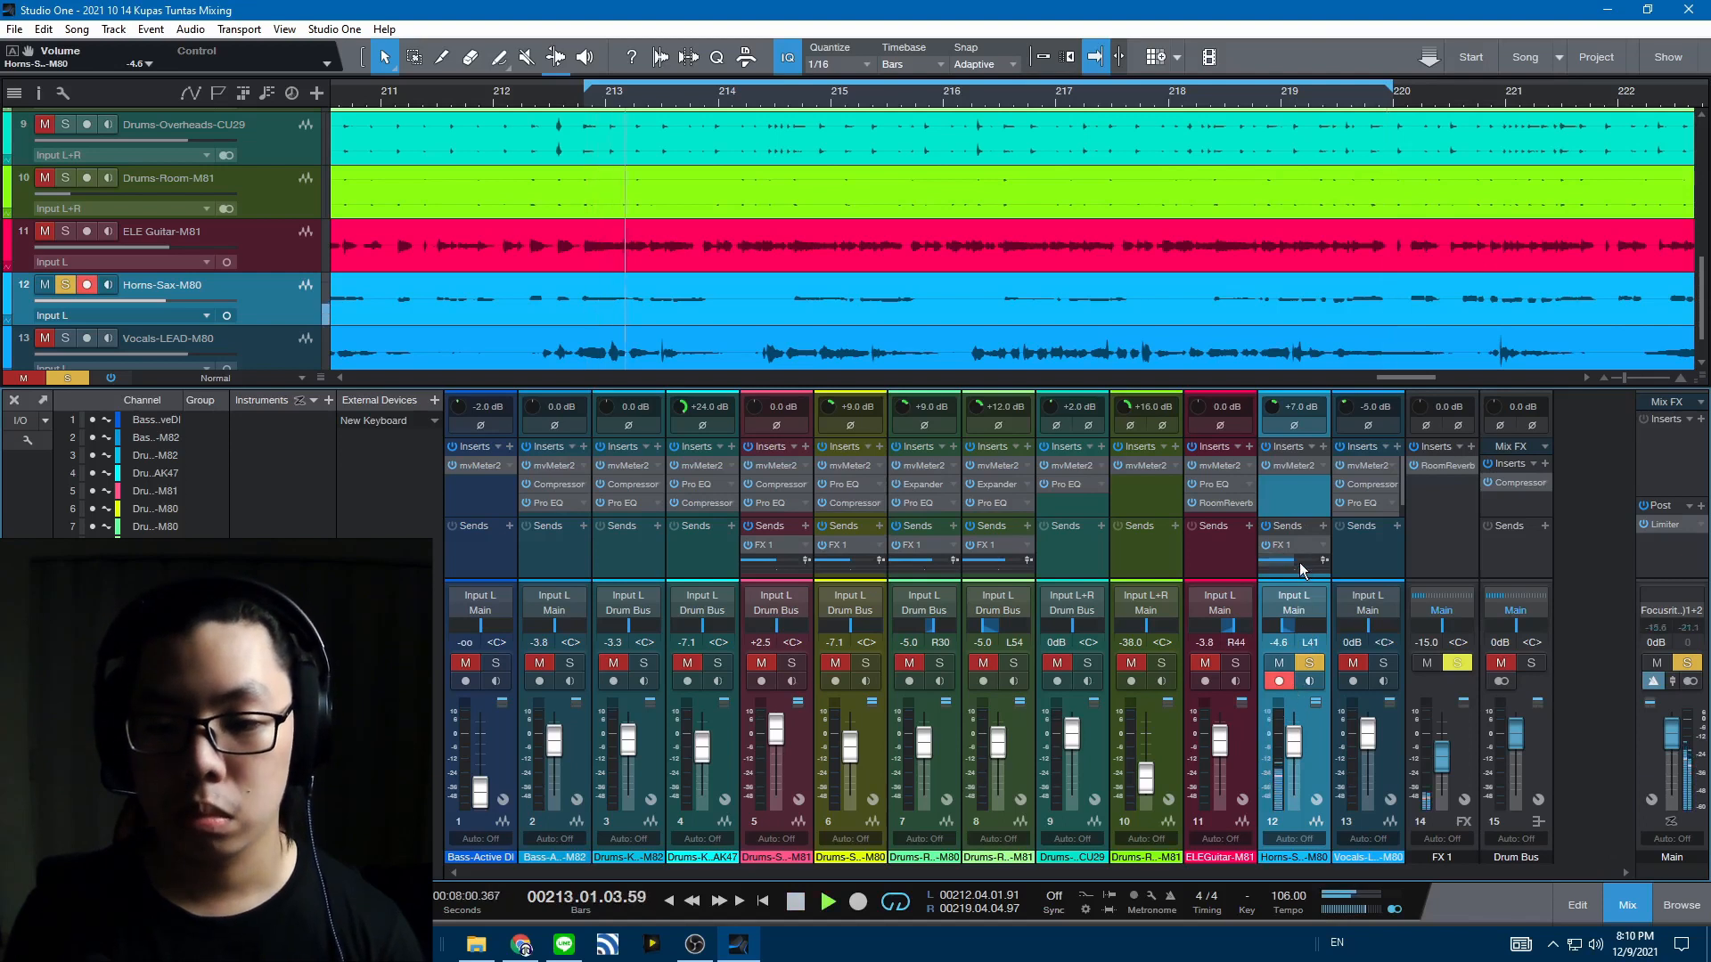
left_click_drag(1302, 559, 1307, 560)
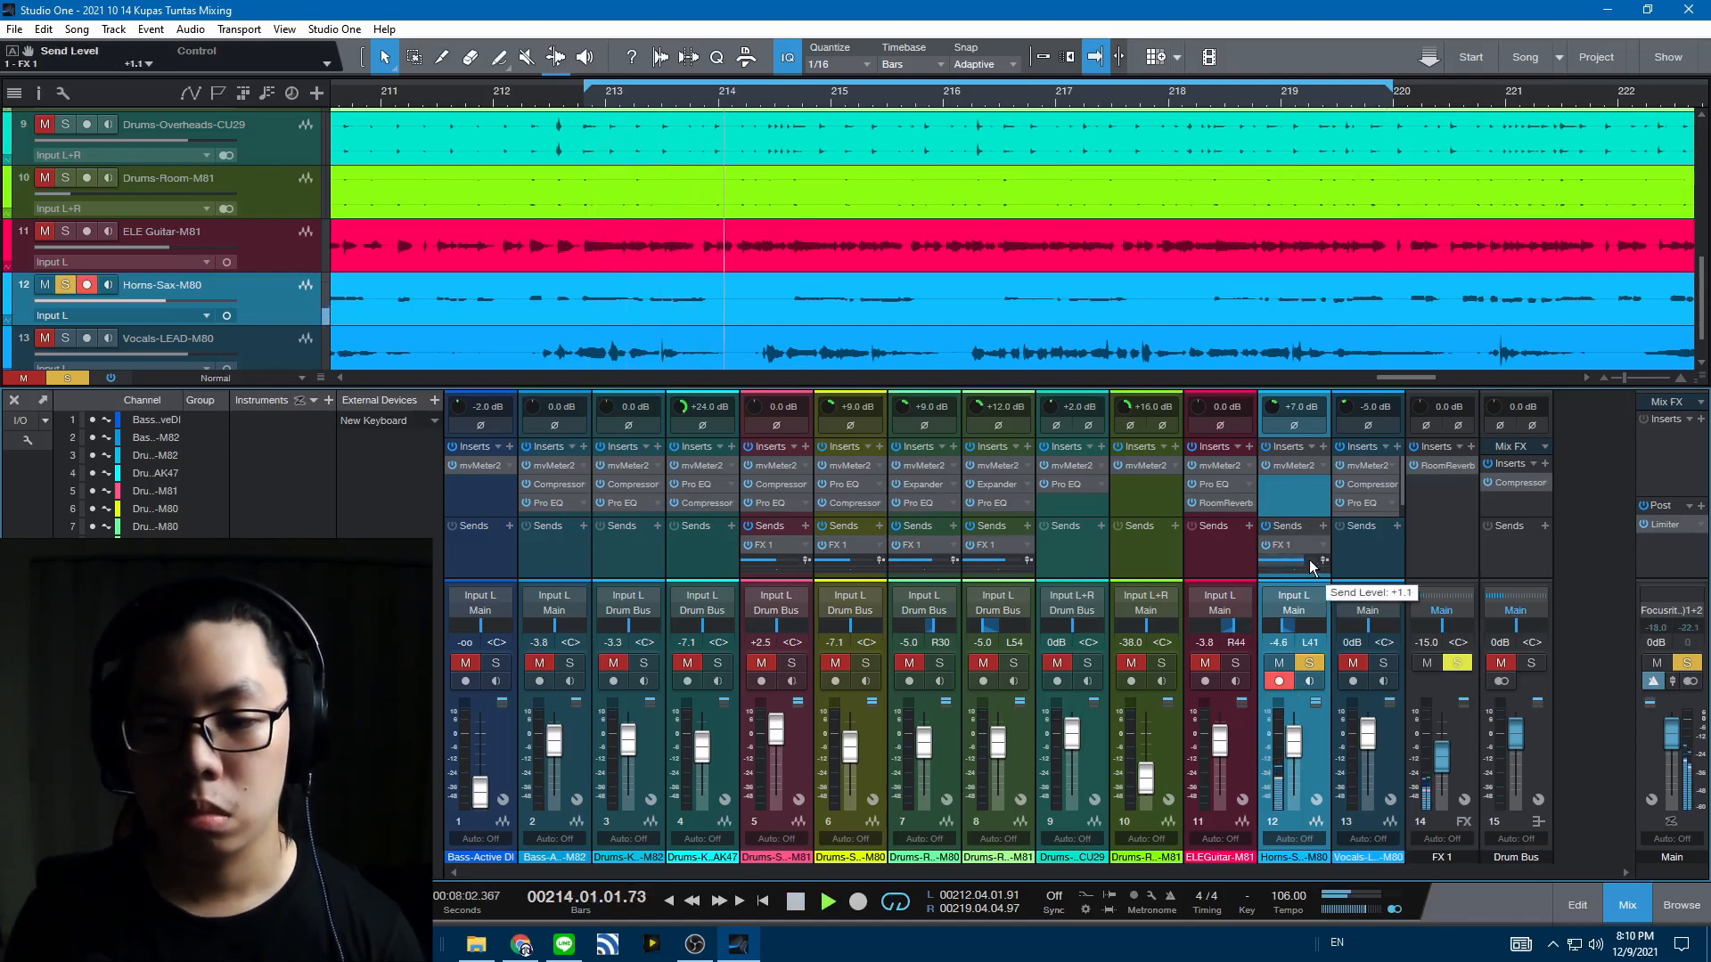
- Fine-tune the Horns-Sax volume to -2.1 dB and its FX 1 send level to +1.9 dB
left_click_drag(1295, 745, 1295, 743)
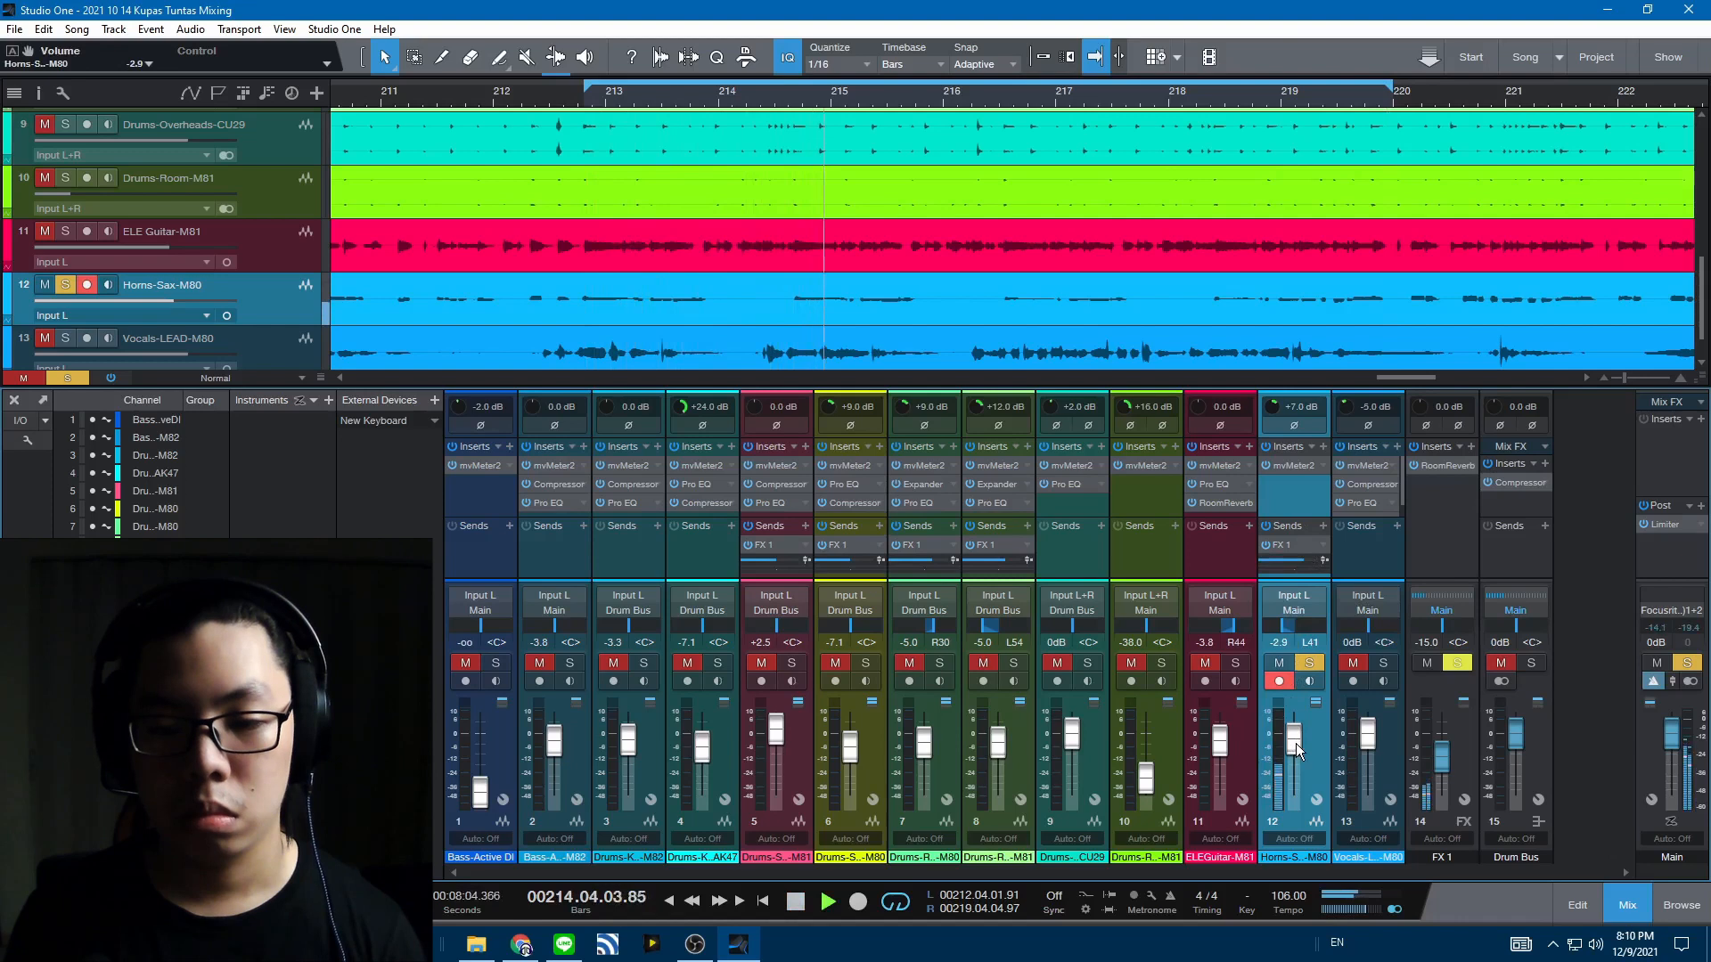
left_click_drag(1312, 557, 1317, 564)
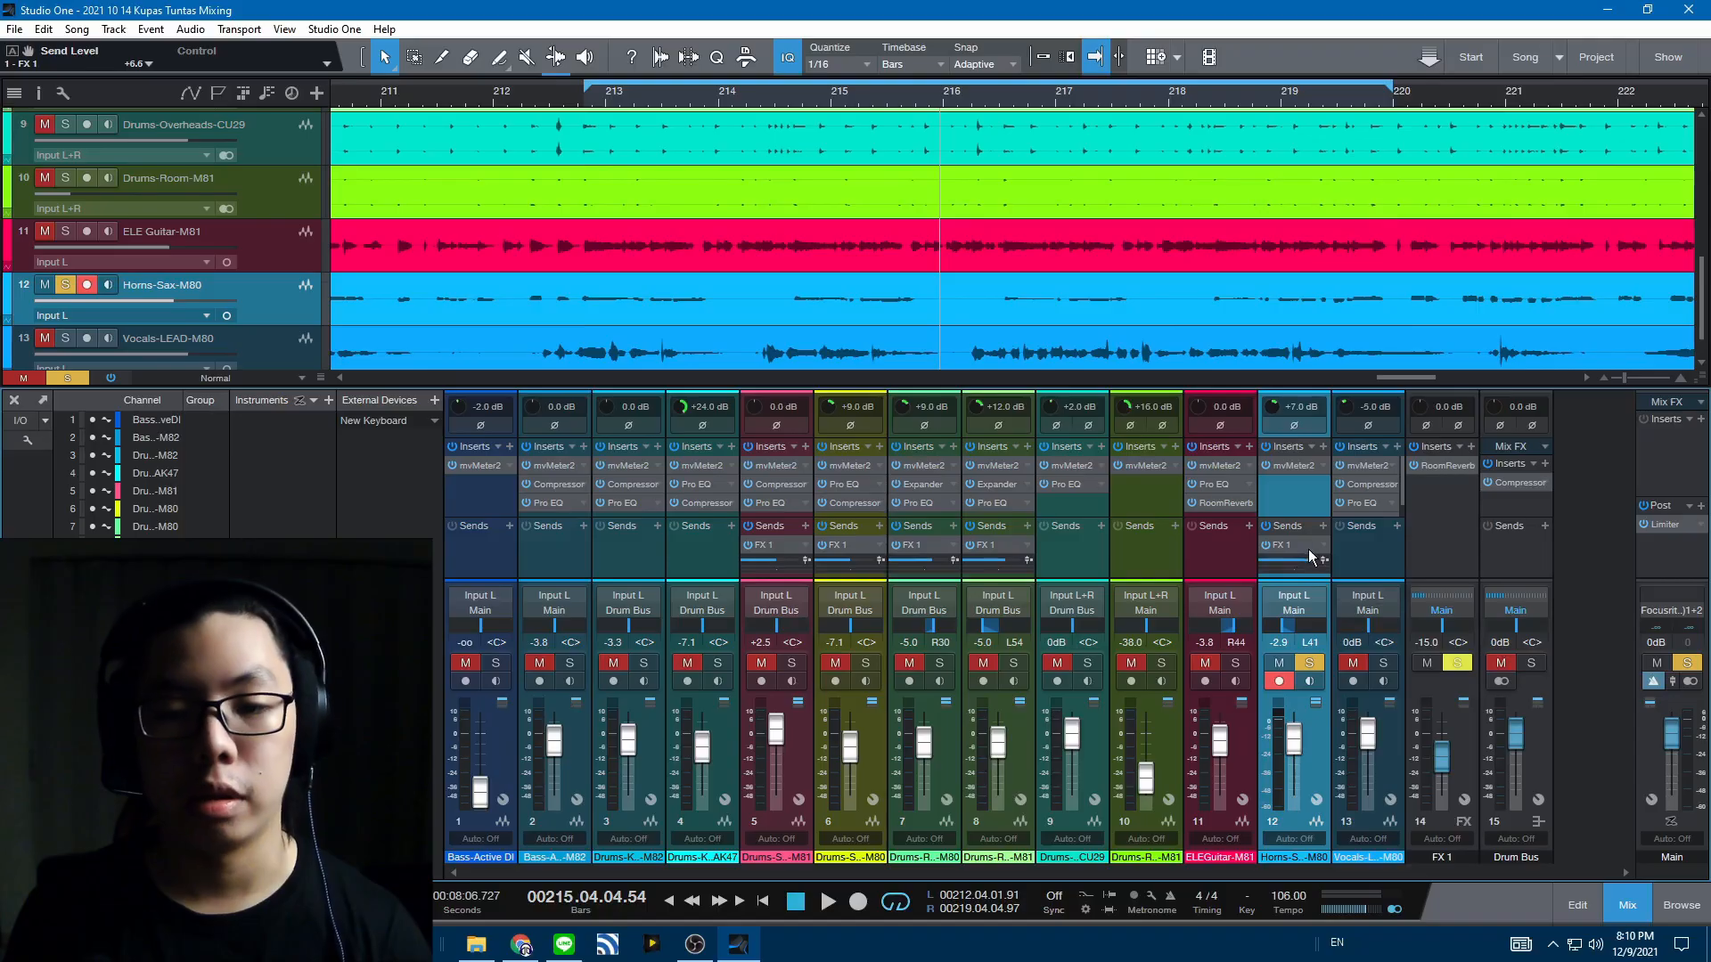
left_click_drag(1308, 563, 1307, 561)
left_click_drag(1297, 763, 1296, 743)
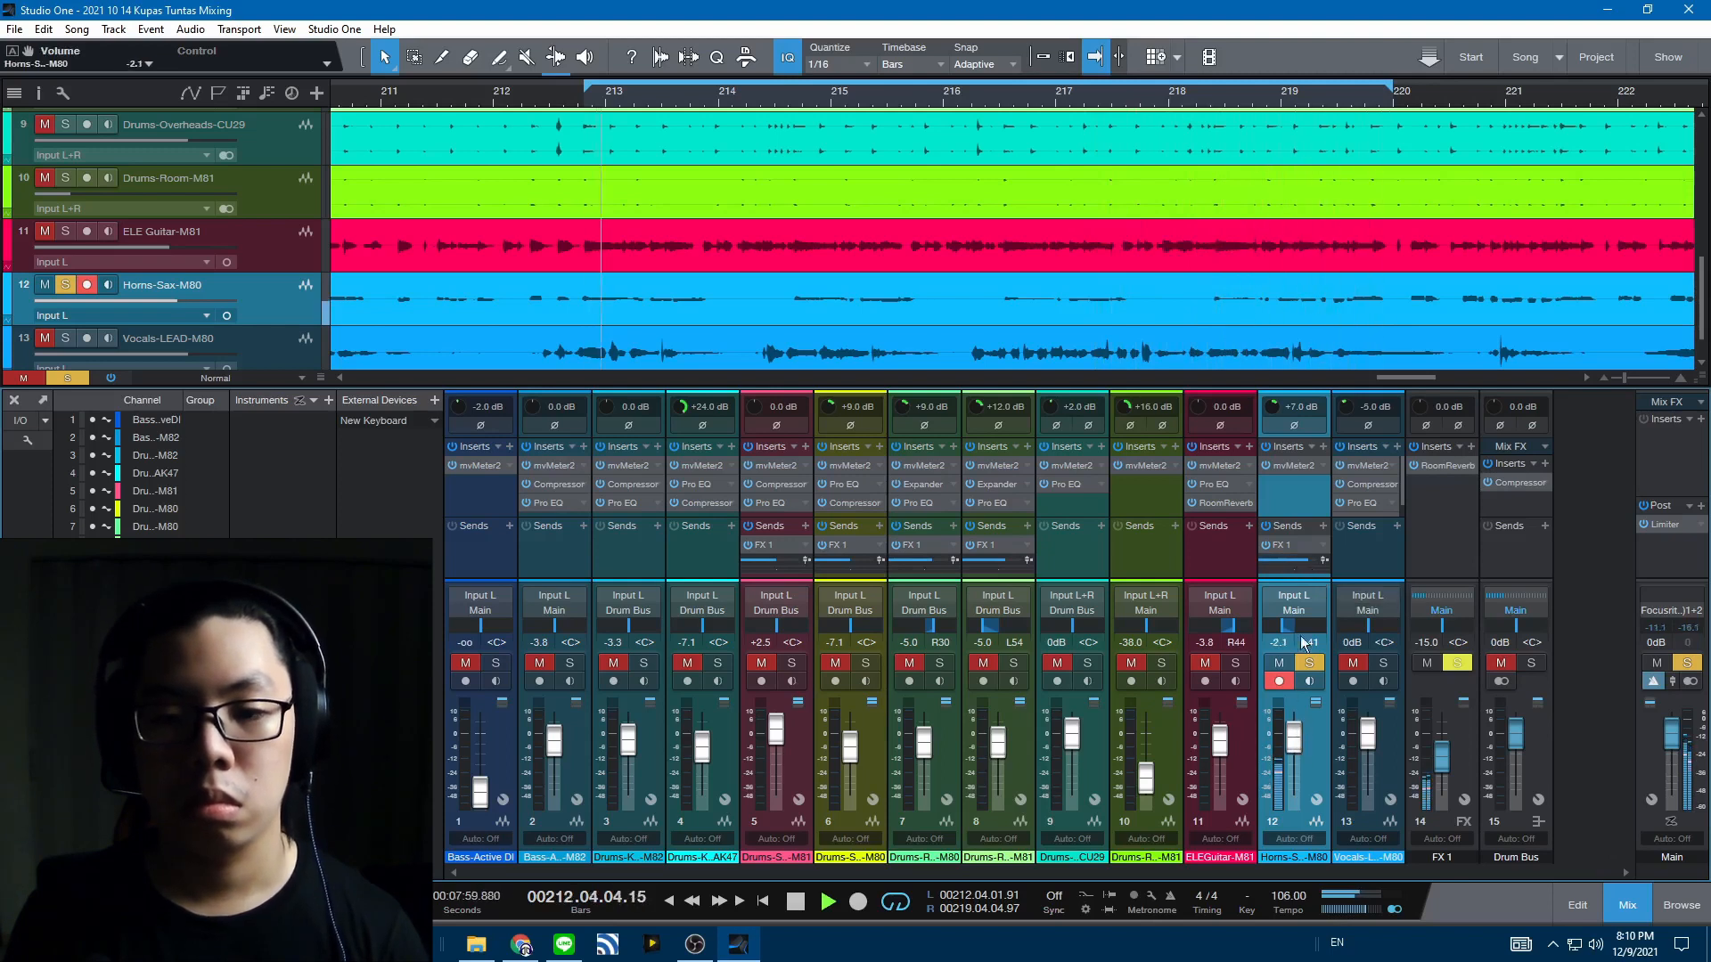
left_click_drag(1310, 563, 1304, 559)
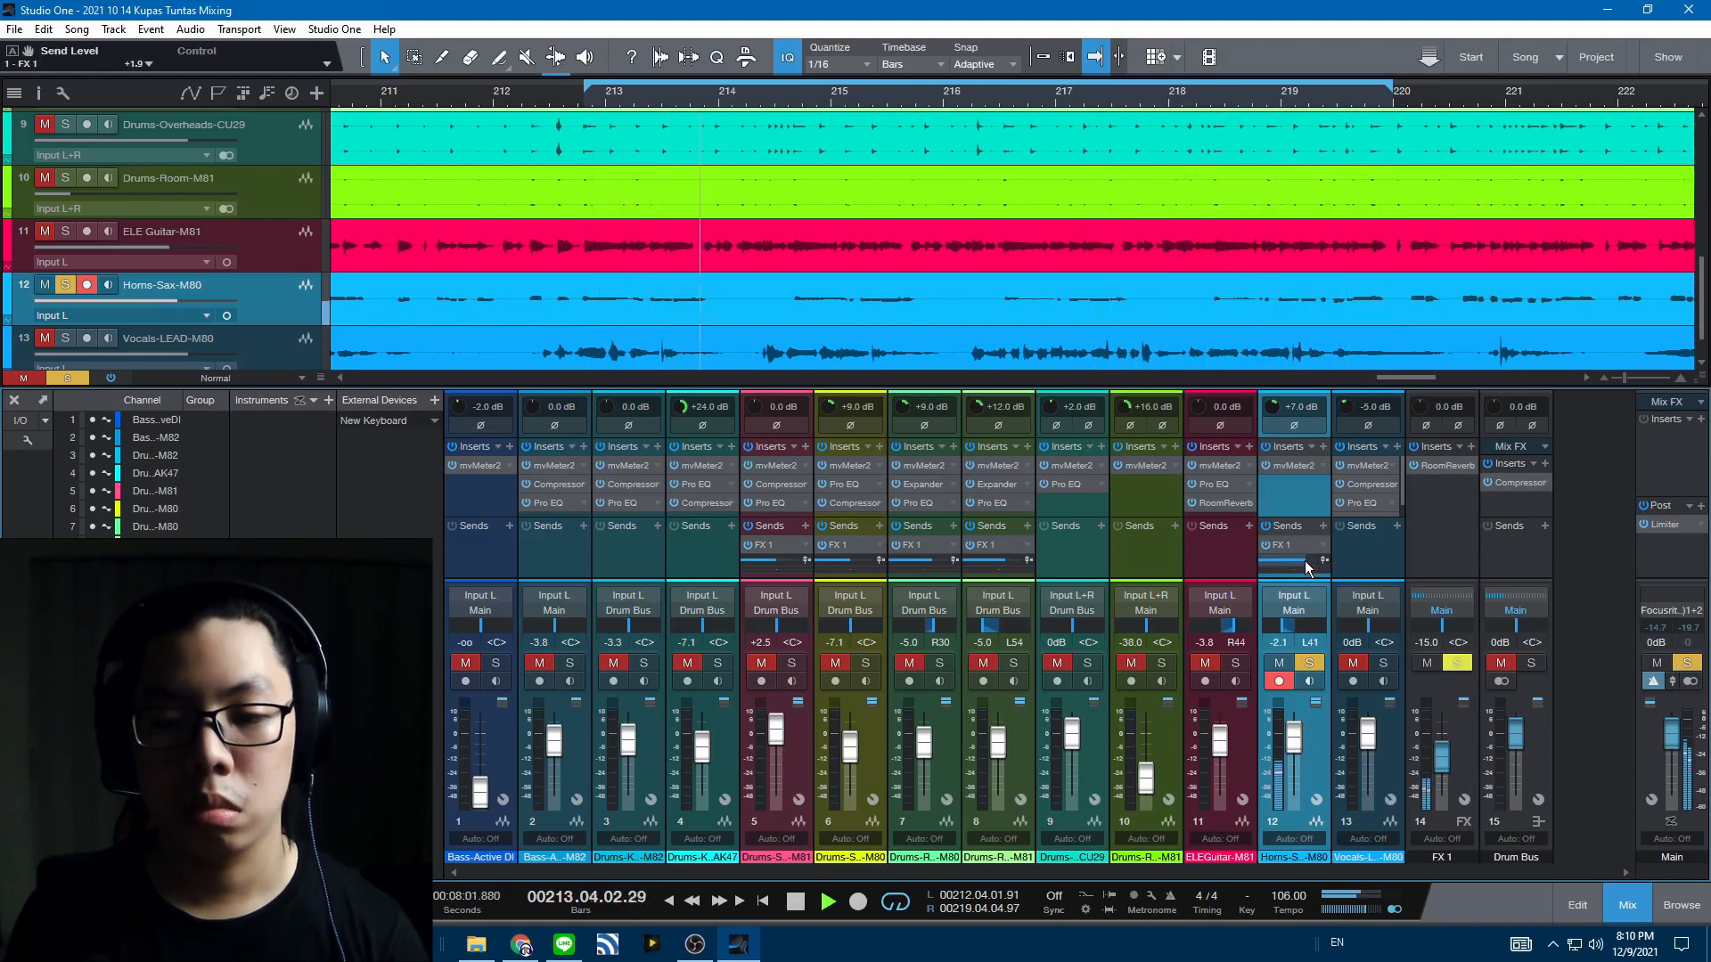
- Unsolo Horns-Sax and balance the full mix with Horns-Sax at -3.8 dB, ELE Guitar at -4.2 dB and Vocals-LEAD at +1.7 dB
left_click(1309, 664)
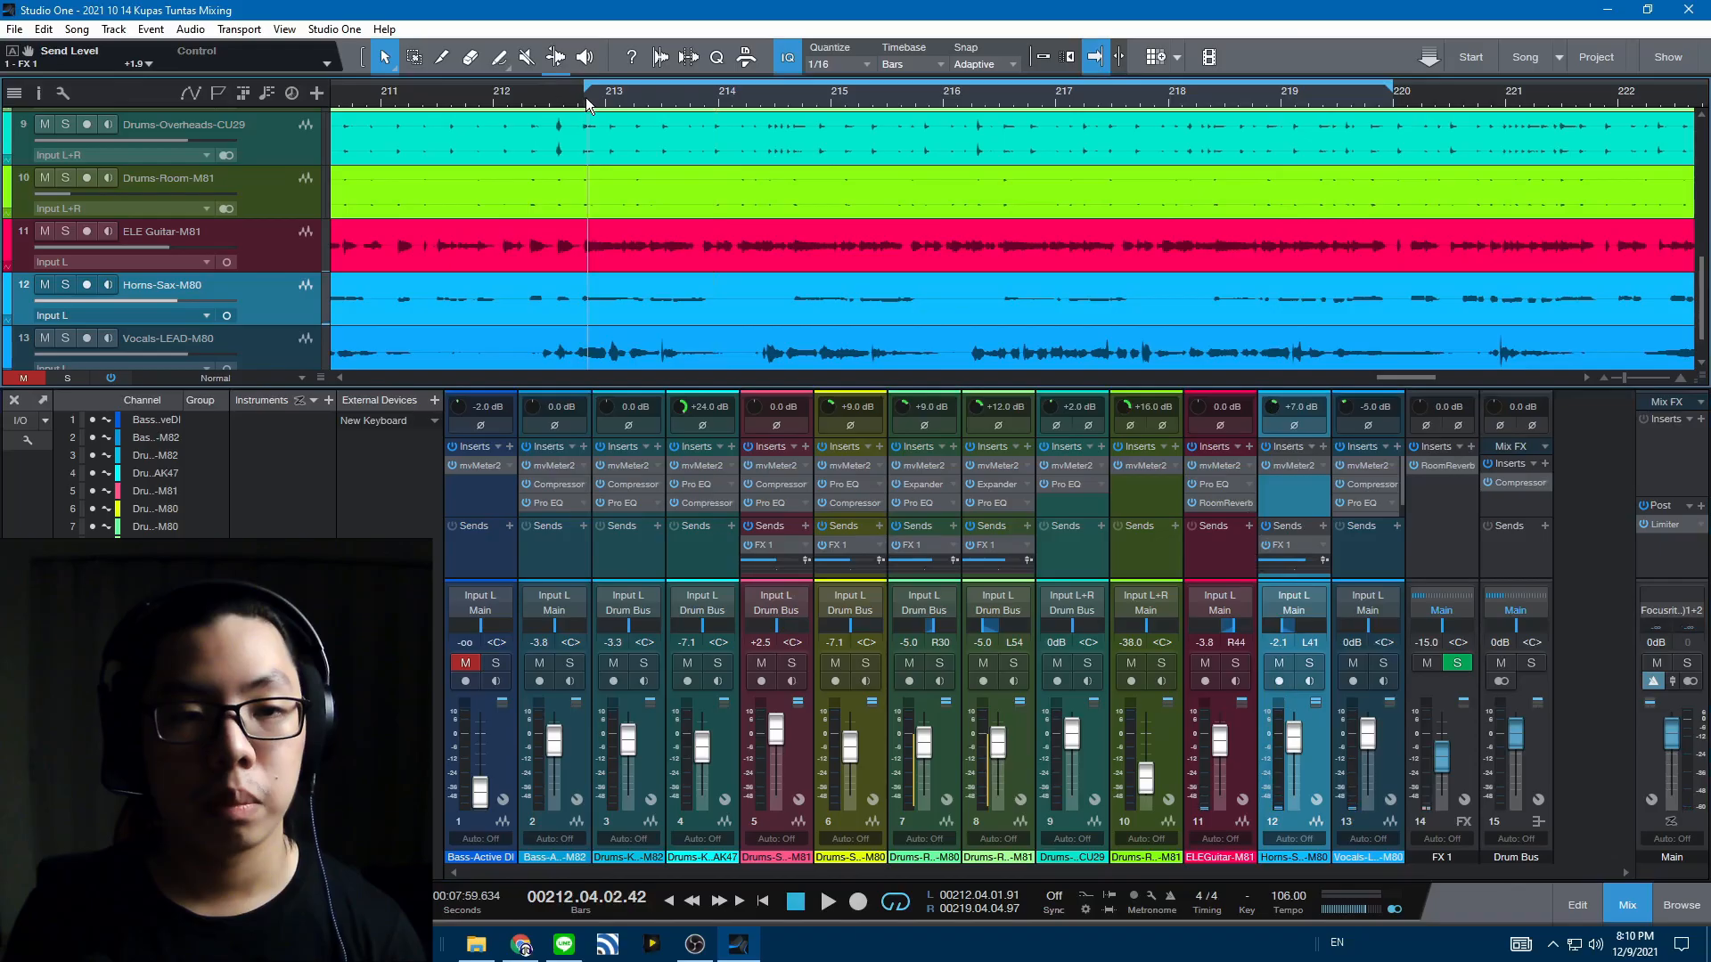
key("space")
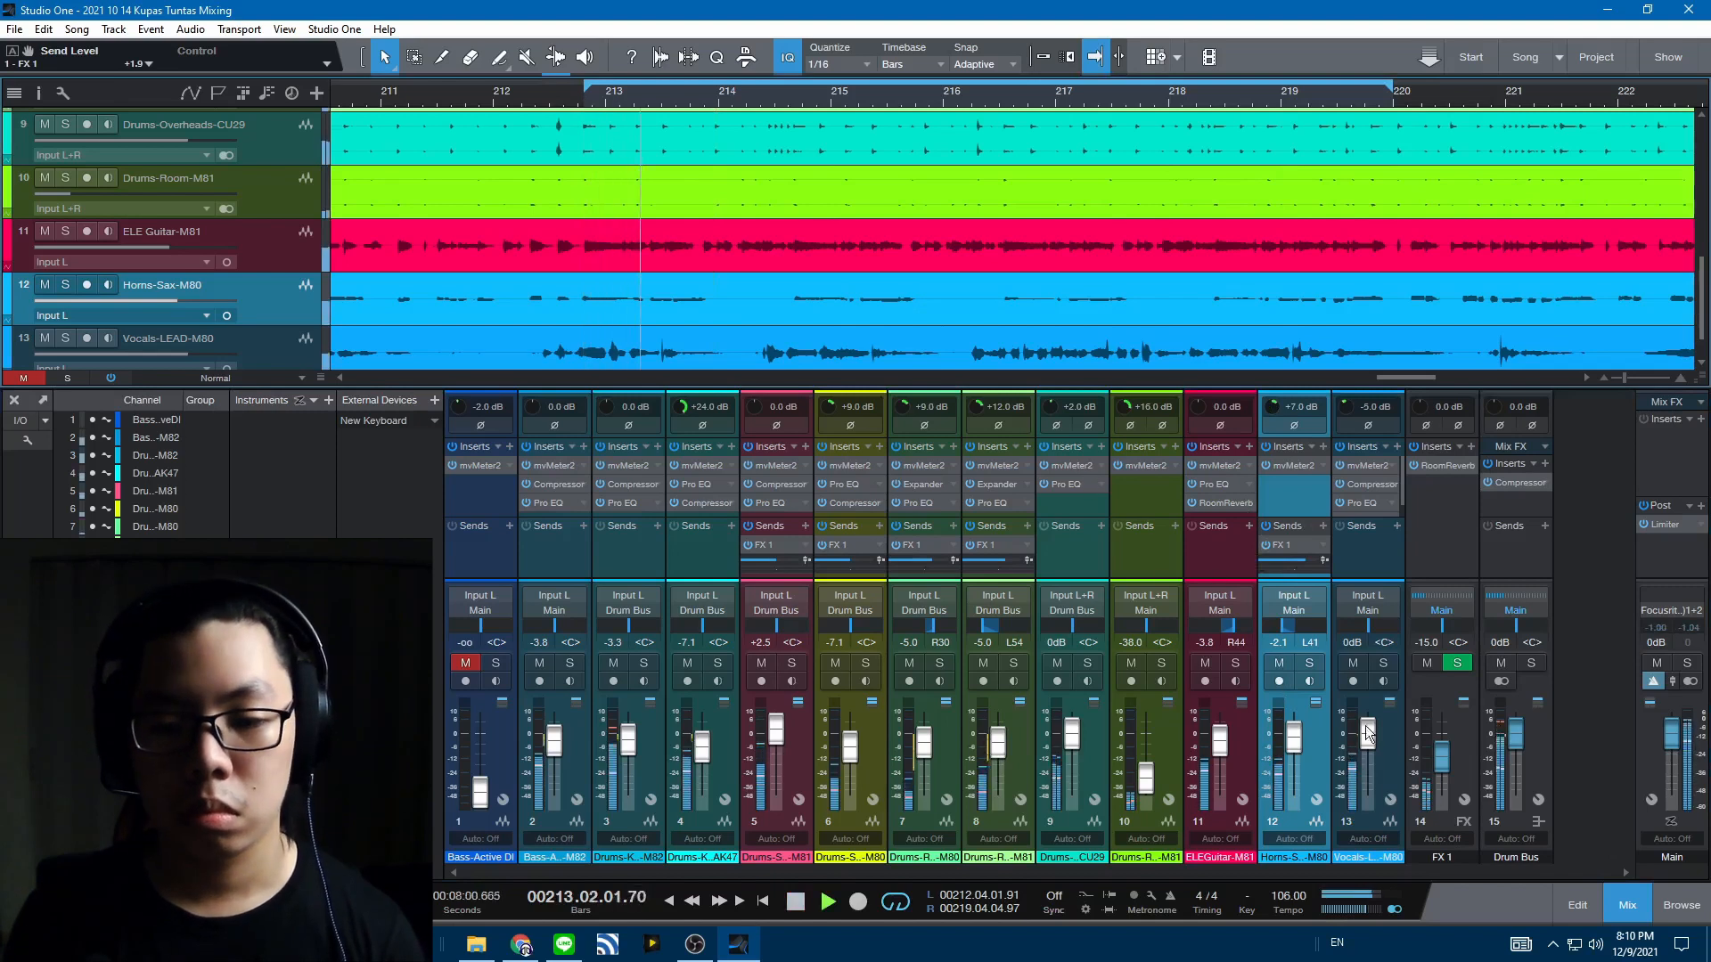
left_click_drag(1302, 737, 1303, 745)
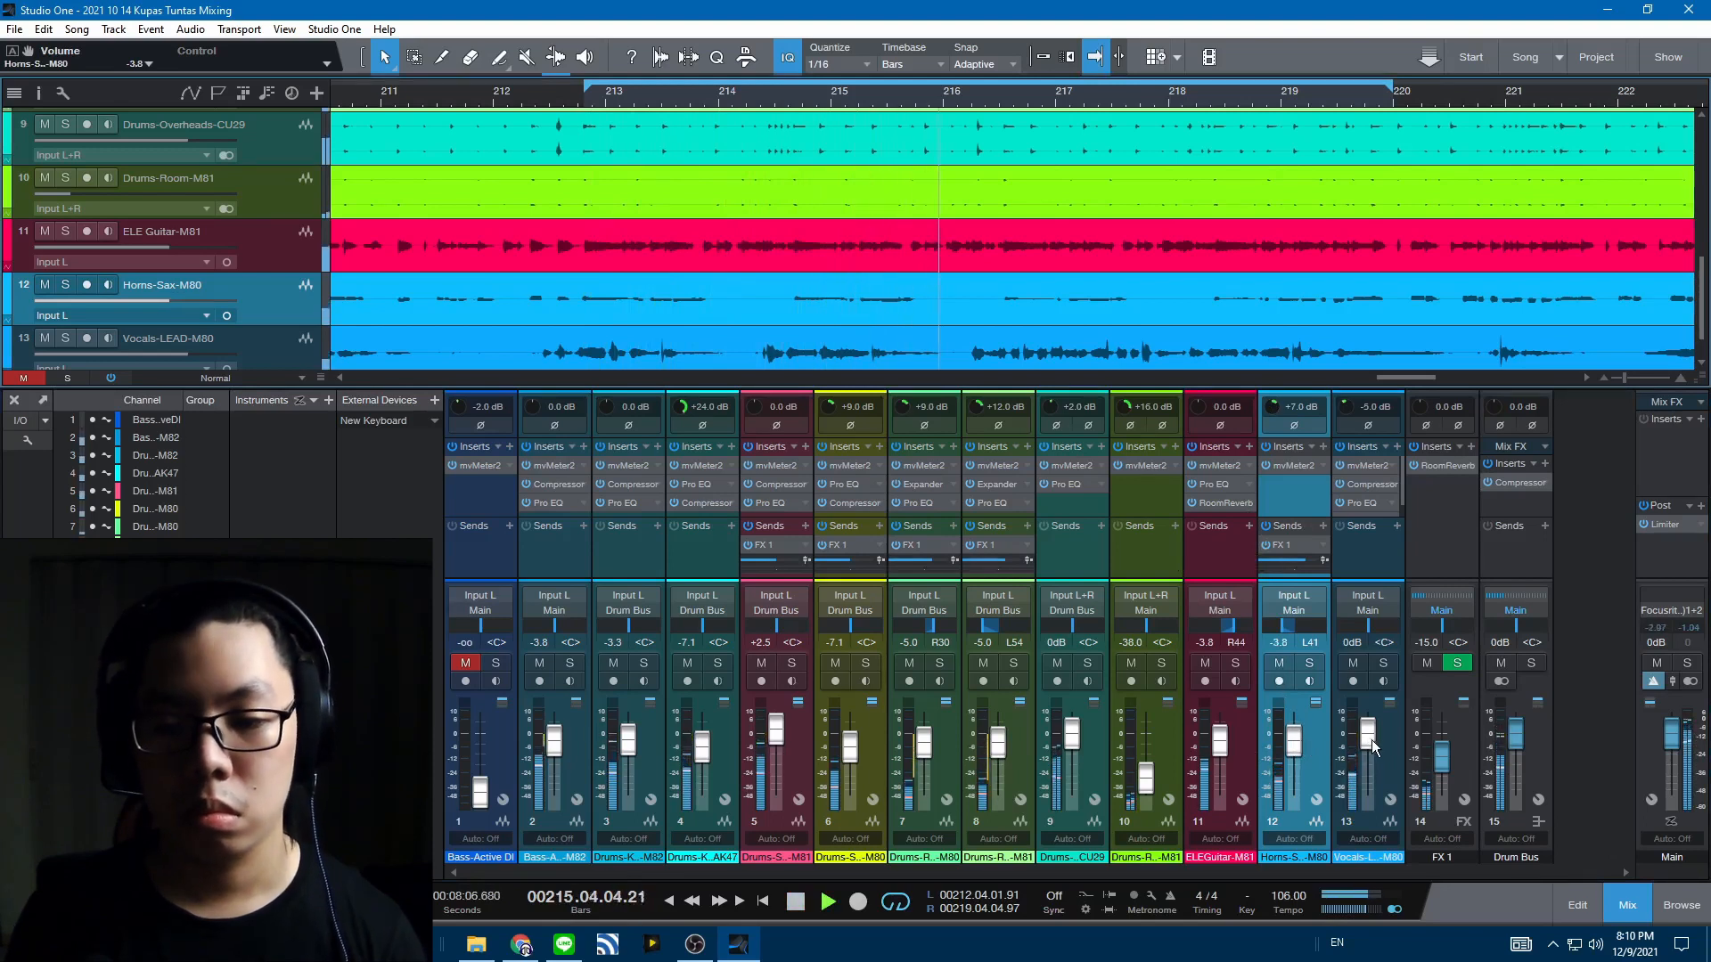
mouse_move(1291, 745)
left_mouse_down()
mouse_move(1221, 738)
mouse_move(1292, 739)
left_mouse_up()
scroll(1366, 740, "up", 4)
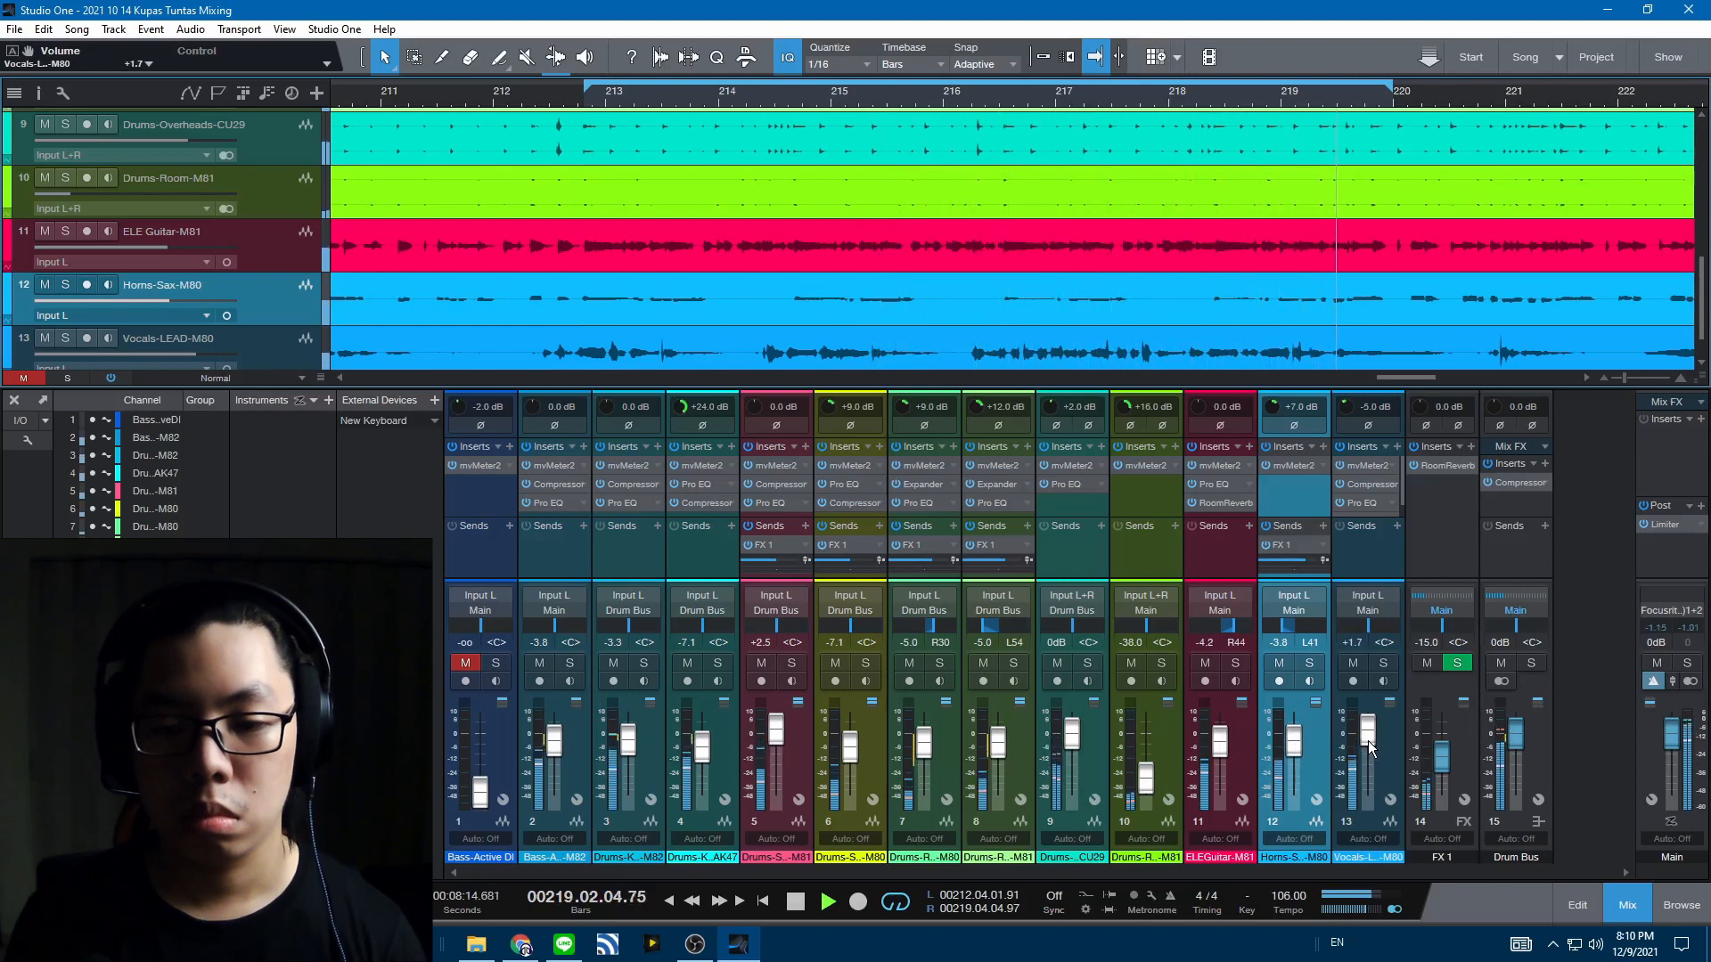